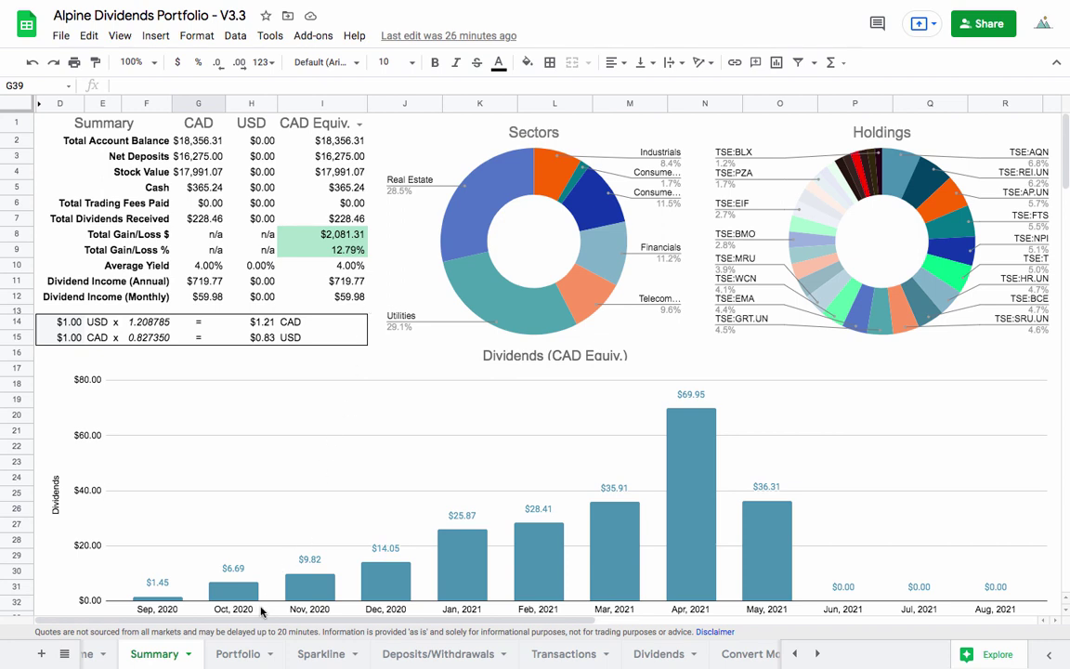
# Step: Enlarge the Sectors chart for a closer look, then restore its original size
pyautogui.click(499, 238)
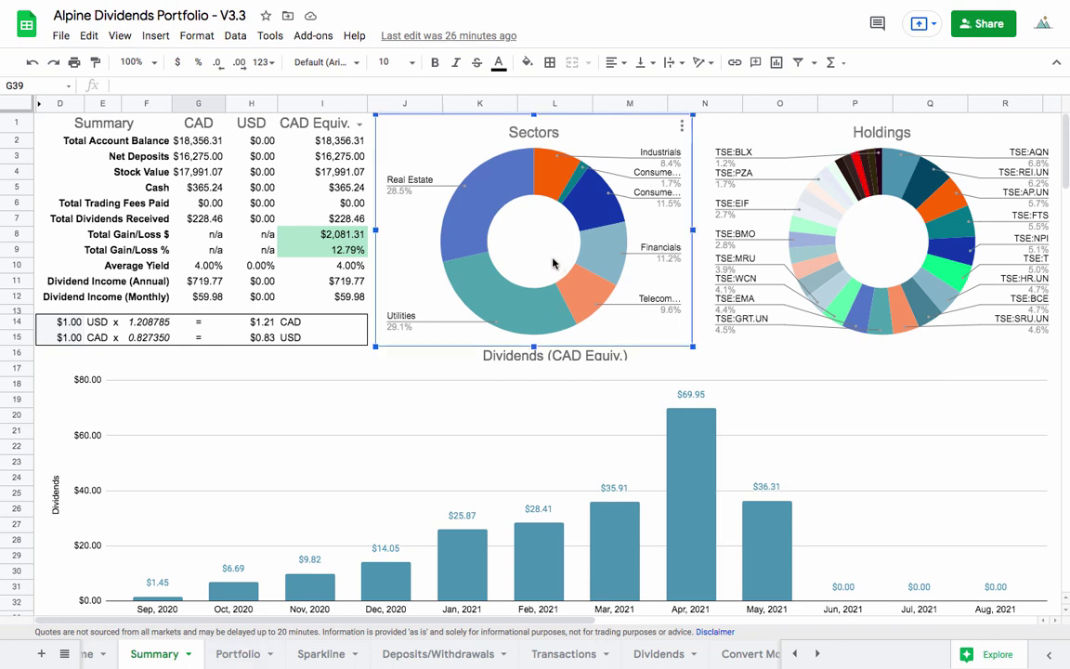
pyautogui.moveTo(375, 347); pyautogui.dragTo(114, 538)
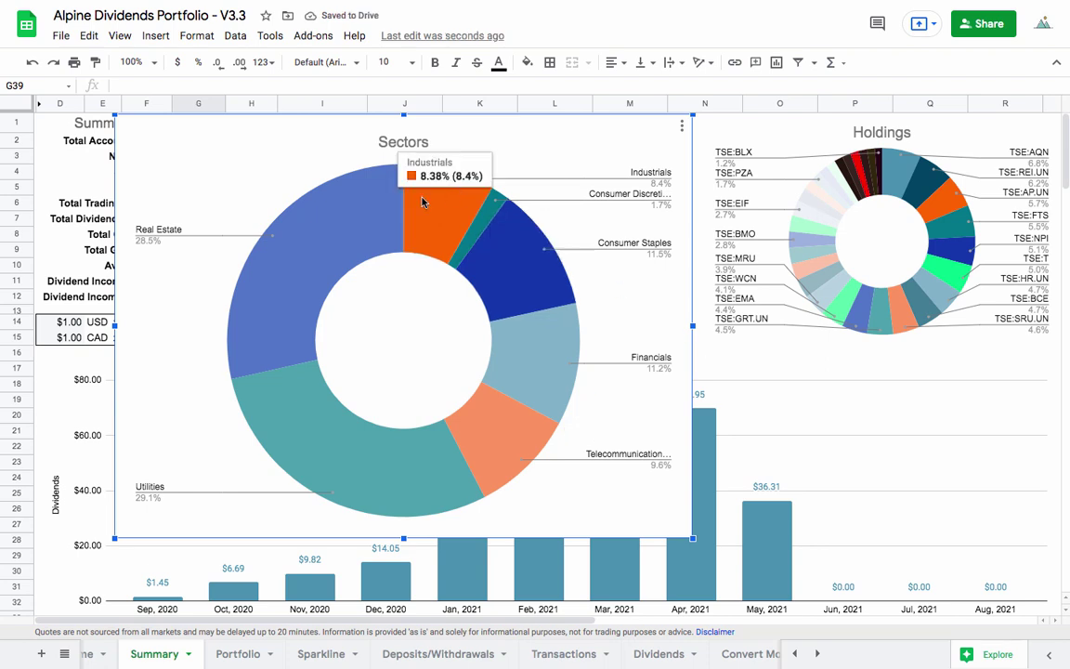
pyautogui.moveTo(318, 232)
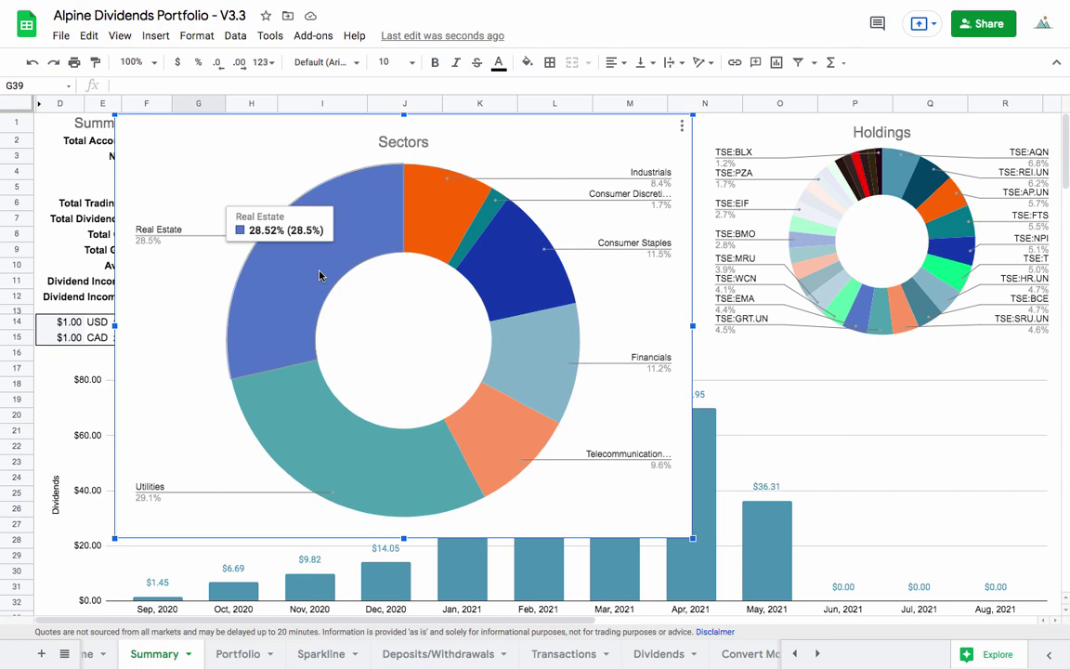
pyautogui.hotkey('ctrl', 'z')
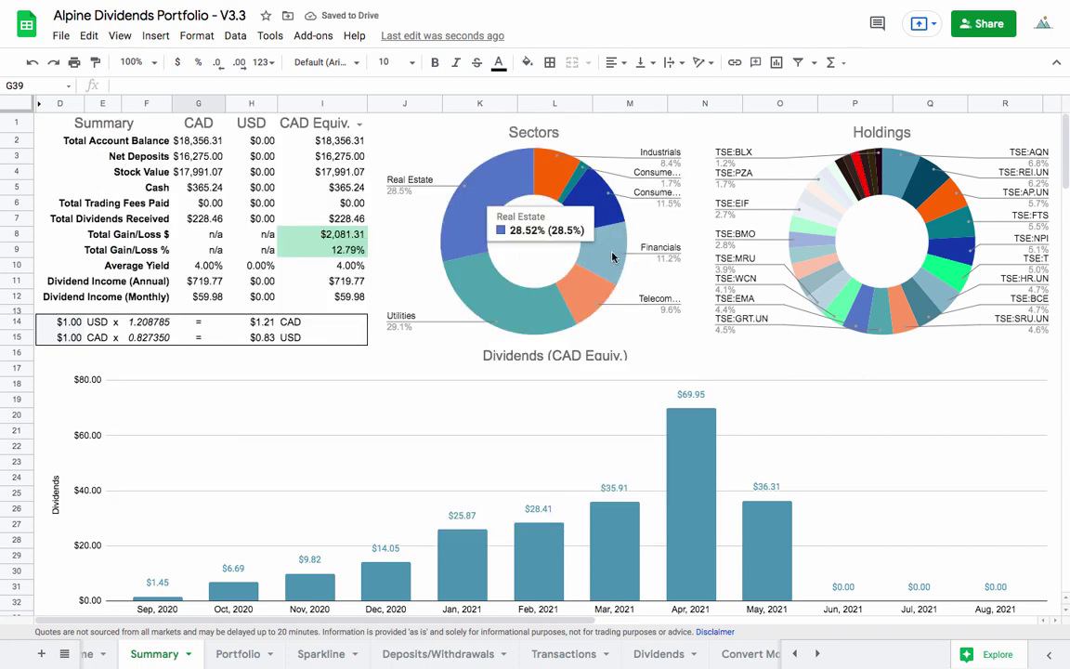
# Step: Enlarge the Holdings chart to read every ticker, then restore its original size
pyautogui.click(684, 273)
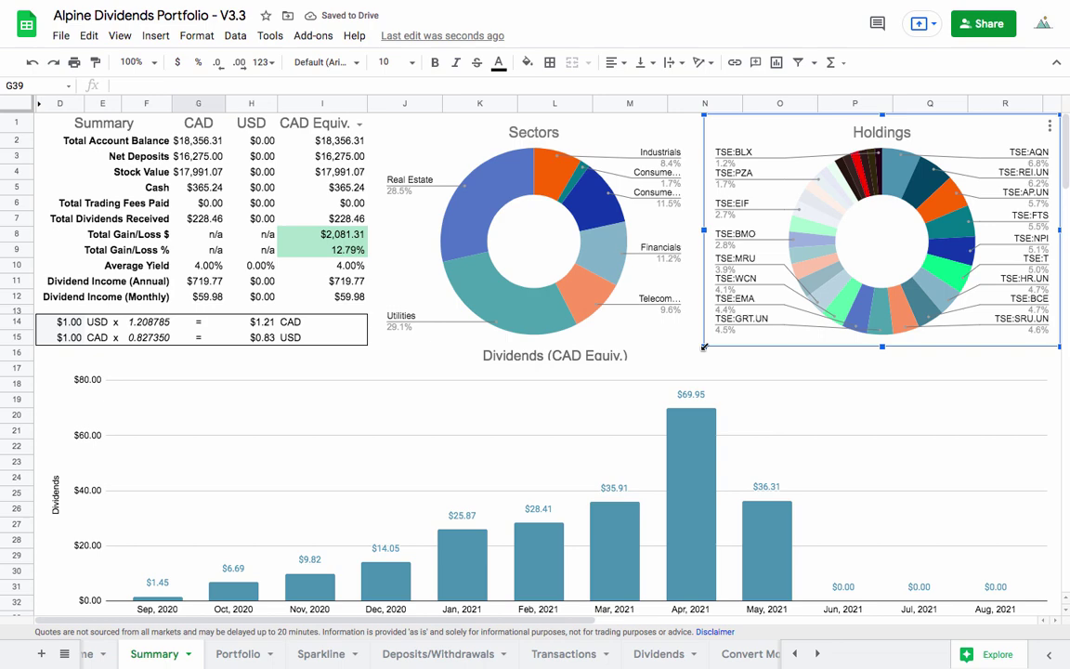
pyautogui.moveTo(703, 346); pyautogui.dragTo(448, 590)
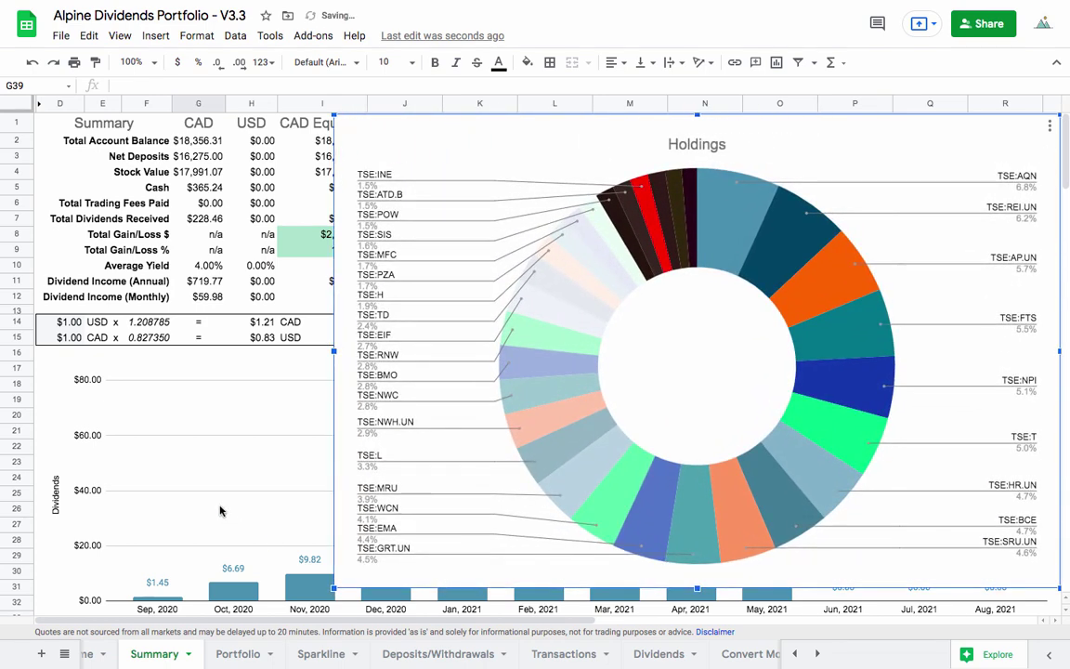
pyautogui.hotkey('ctrl', 'z')
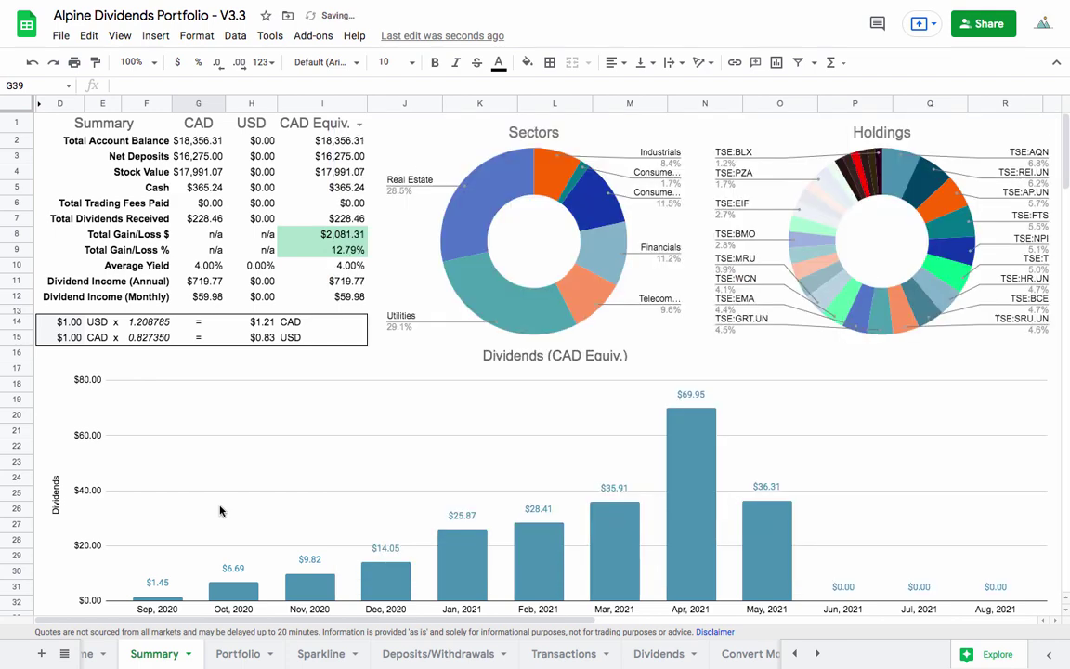
# Step: On the Portfolio sheet, check the annual dividend values in P2 and P4
pyautogui.click(243, 654)
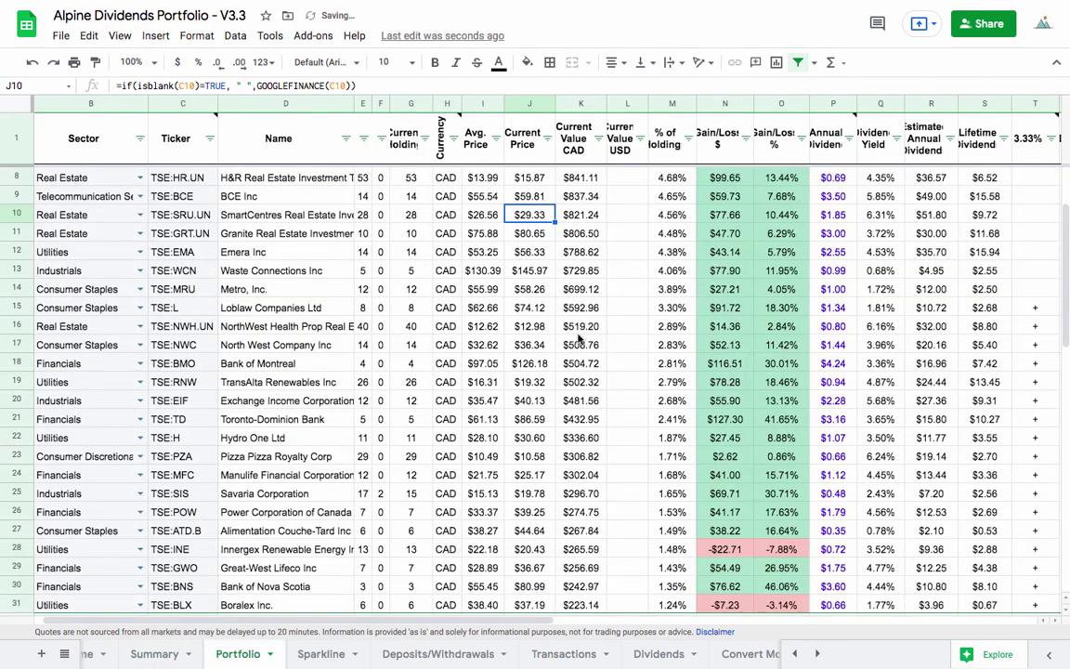
pyautogui.scroll(3, 578, 340)
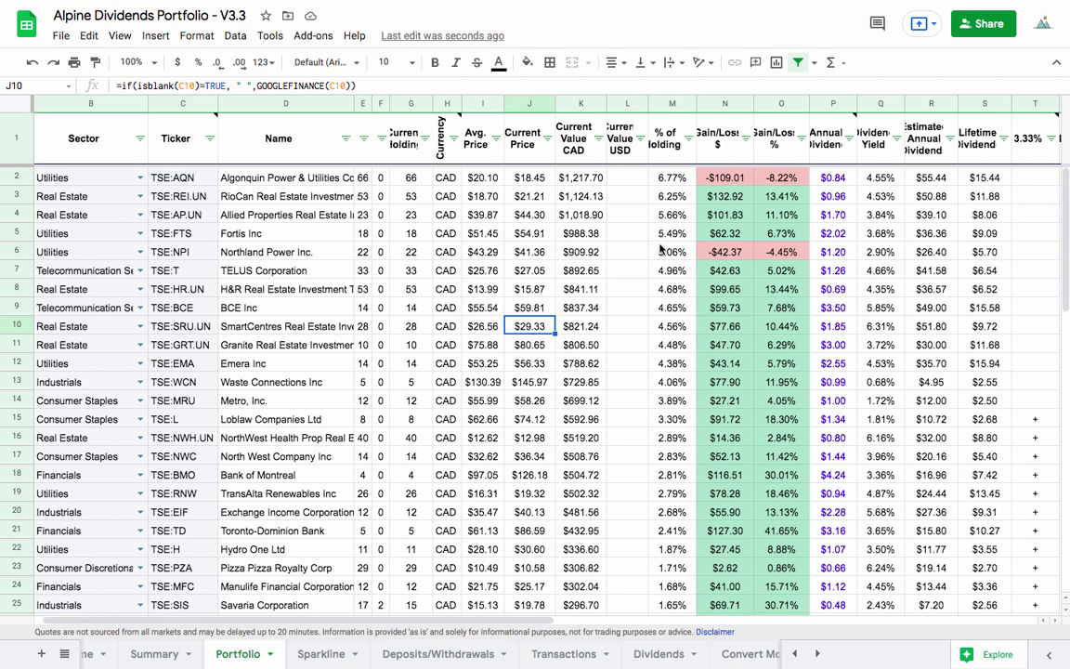
pyautogui.click(833, 179)
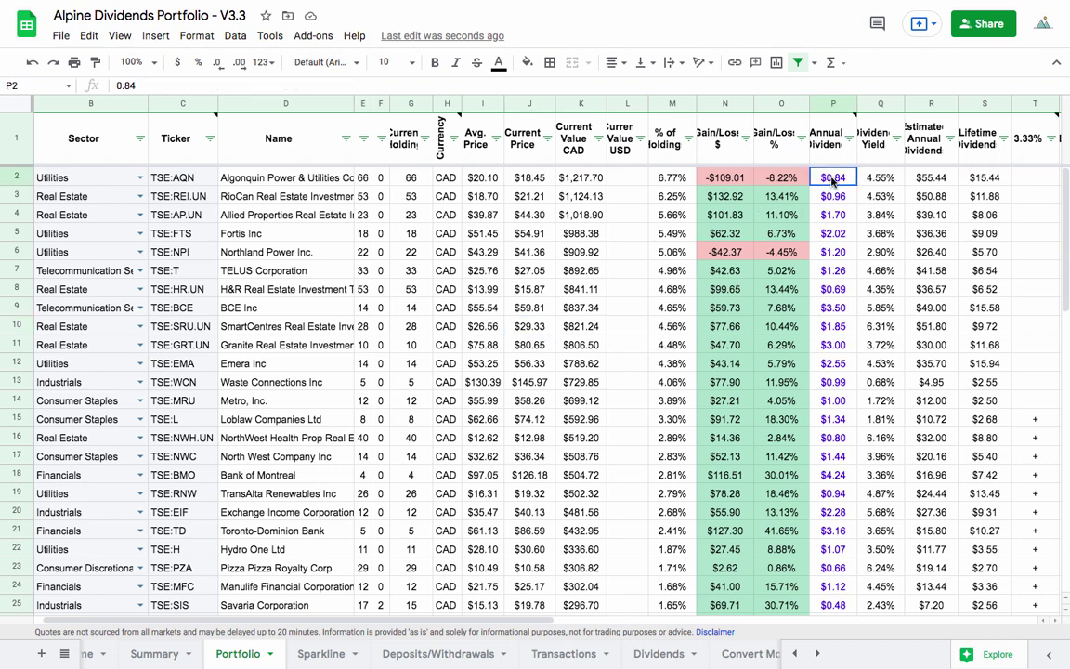
pyautogui.click(832, 213)
pyautogui.click(837, 184)
pyautogui.hscroll(2, 973, 192)
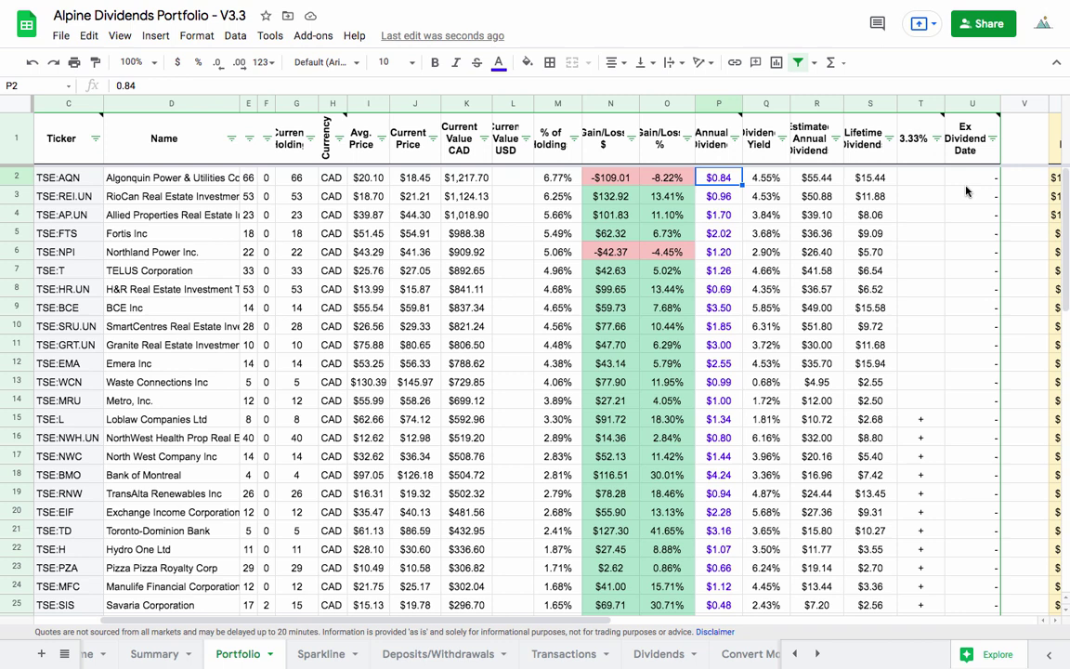
pyautogui.hscroll(-3, 966, 191)
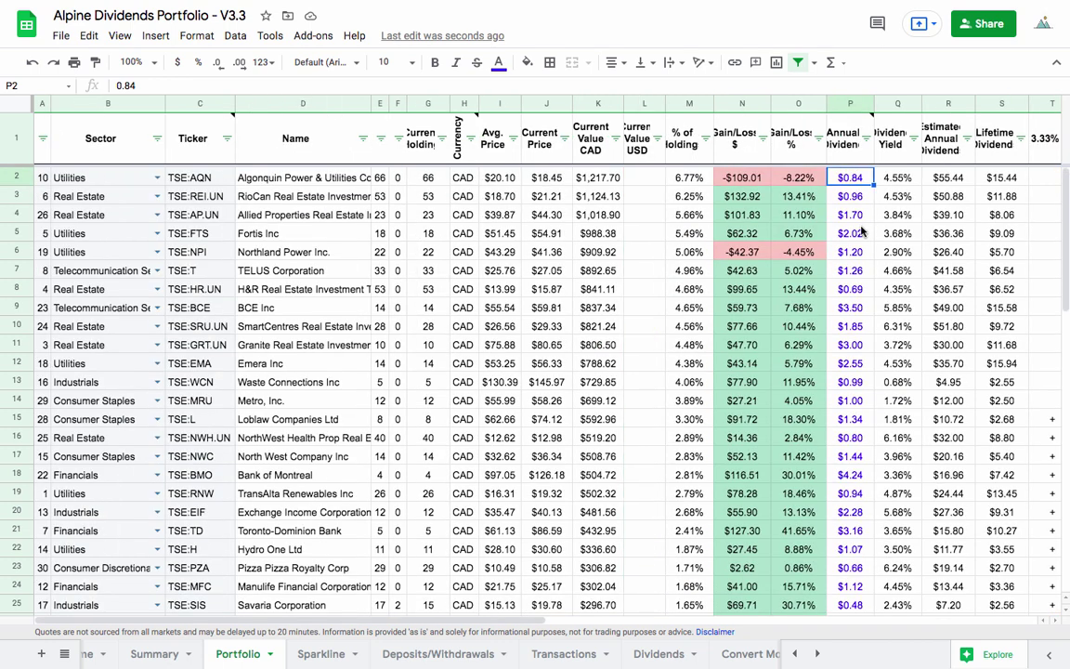
# Step: Review annual dividends further down column P, including TSE:T in P7, P11 and P14
pyautogui.press('Down')
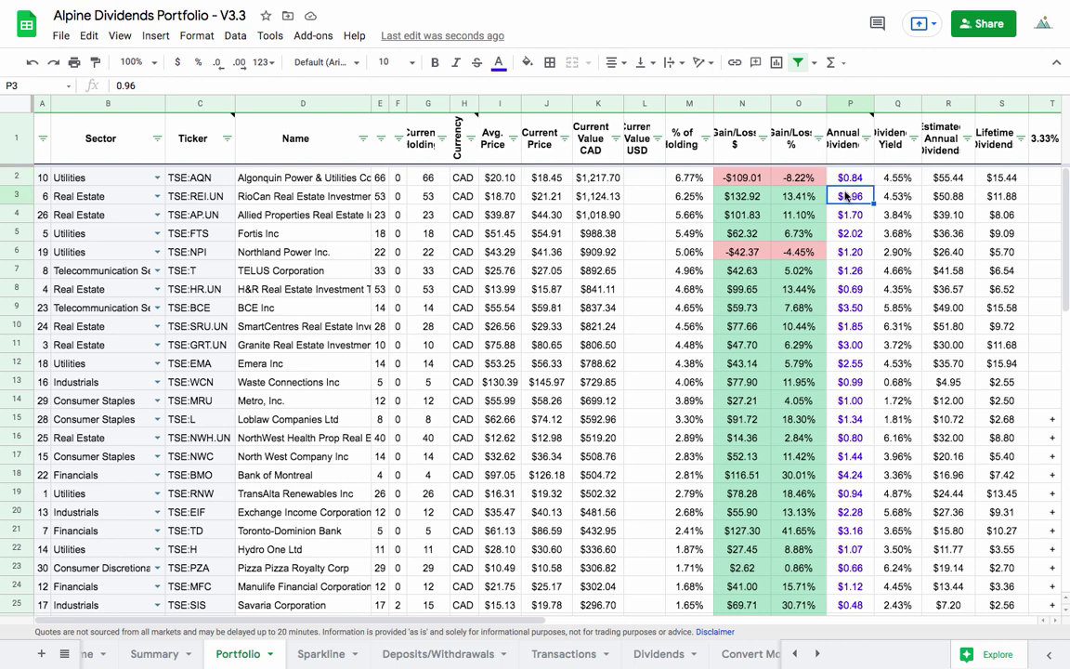
pyautogui.press('Down')
pyautogui.click(850, 269)
pyautogui.click(850, 344)
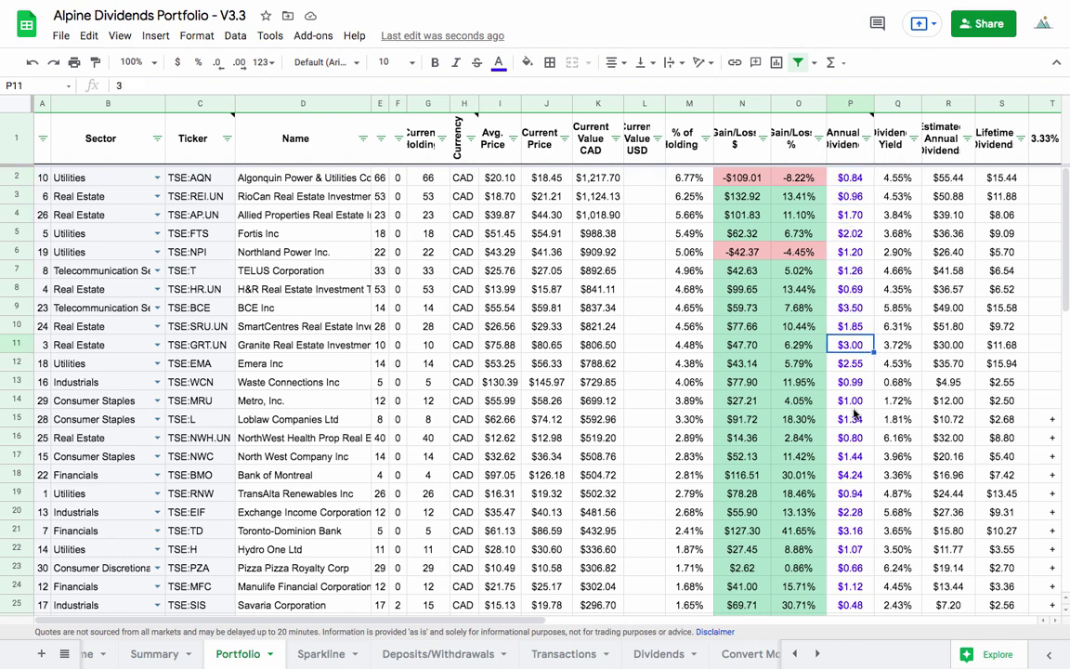
pyautogui.click(851, 400)
pyautogui.scroll(-1, 854, 412)
pyautogui.scroll(-5, 854, 413)
# Step: Copy the P32 annual dividend formula up into P28 through P31
pyautogui.click(851, 474)
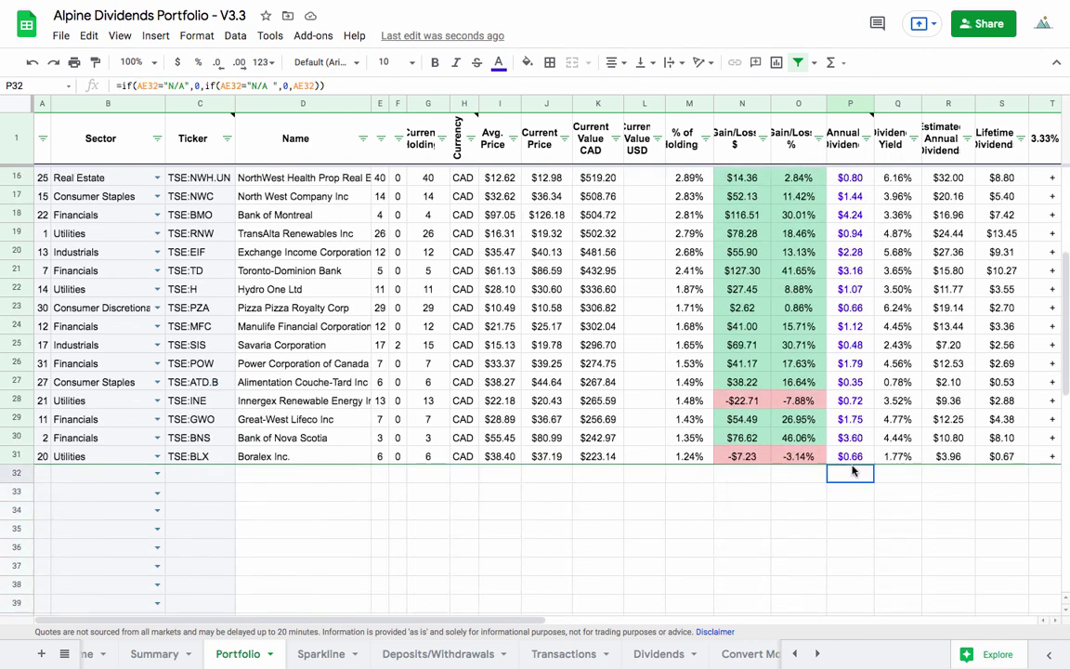
pyautogui.moveTo(872, 482); pyautogui.dragTo(797, 405)
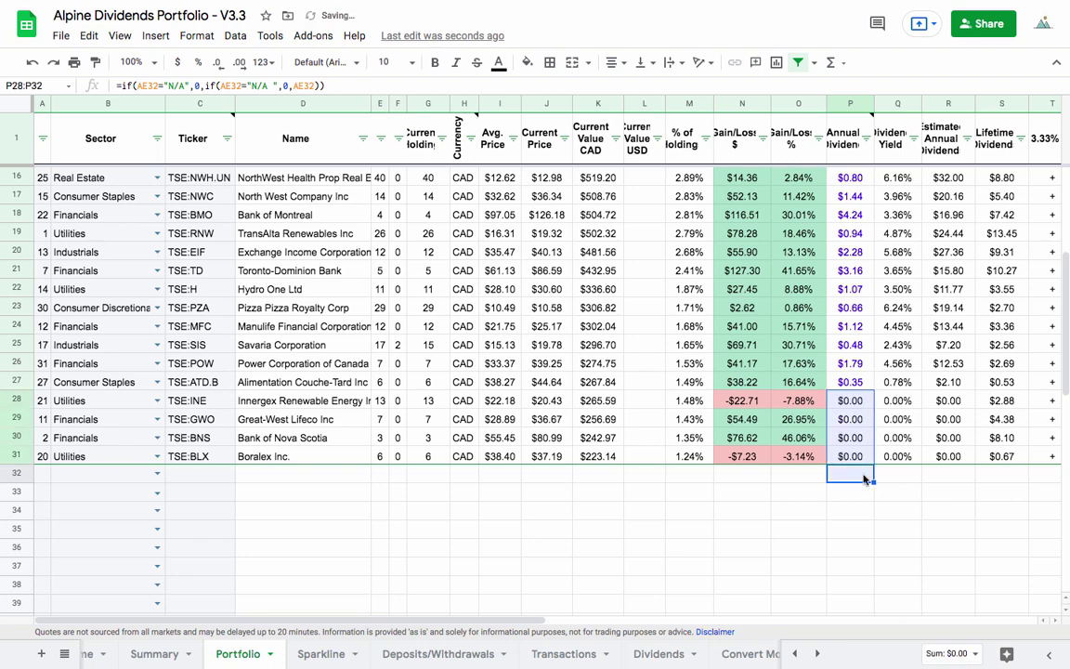
pyautogui.click(853, 476)
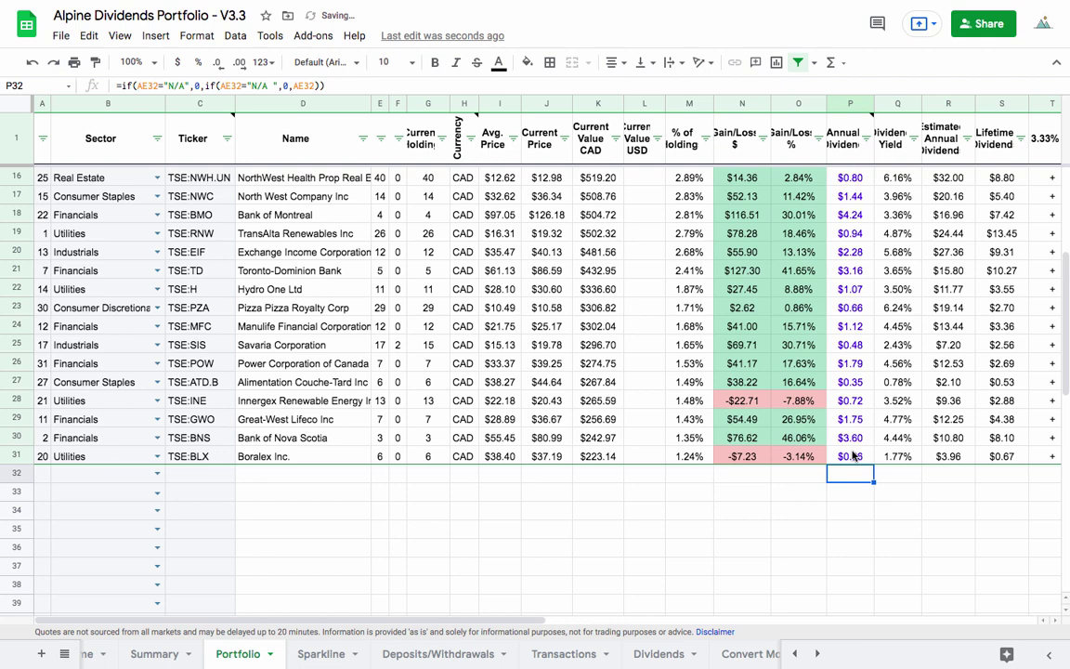
pyautogui.scroll(5, 853, 454)
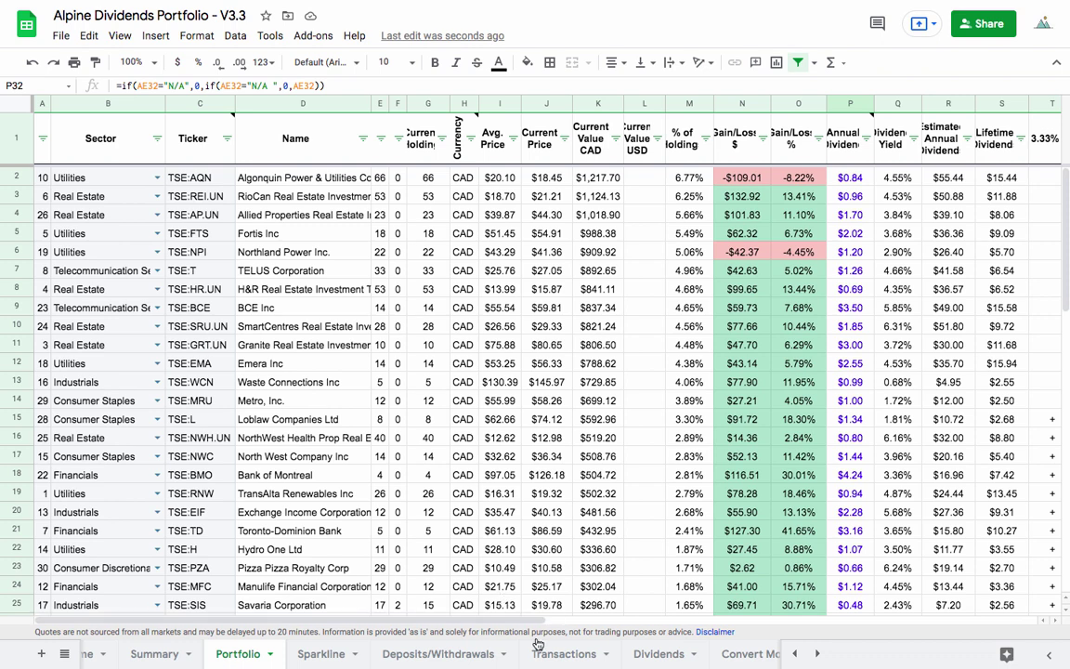
pyautogui.hscroll(3, 521, 650)
pyautogui.hscroll(-3, 479, 661)
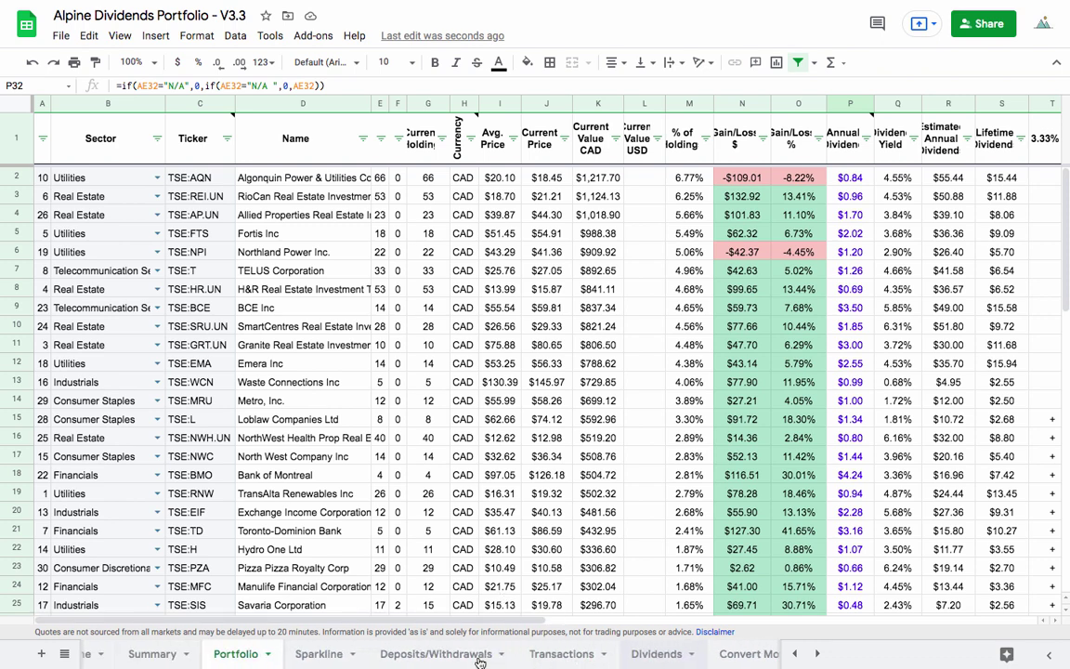
pyautogui.click(318, 654)
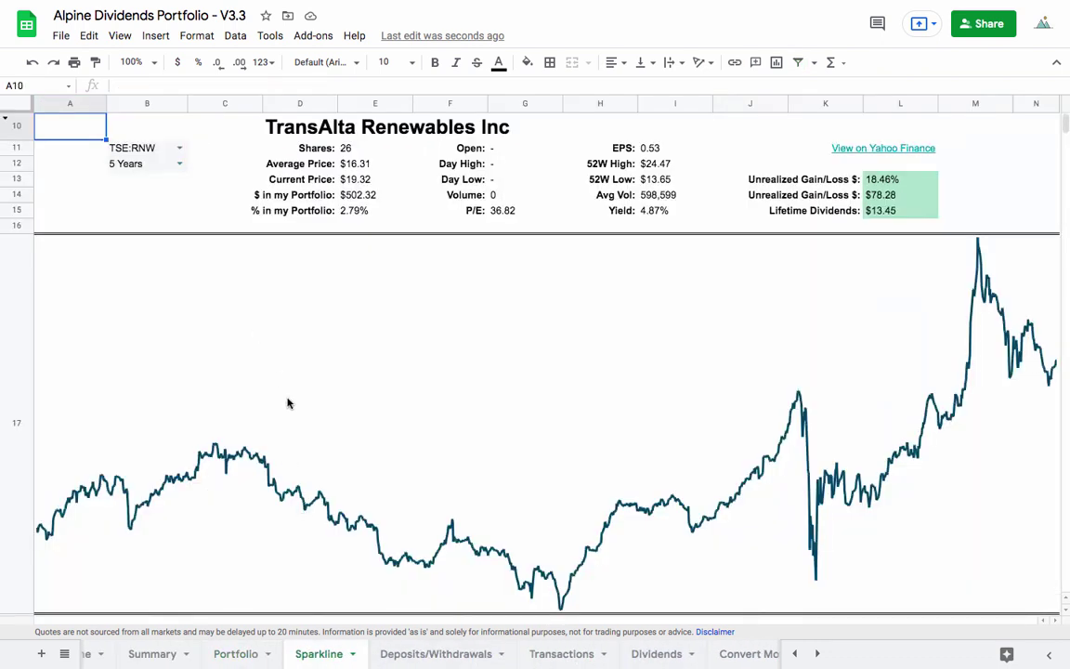
pyautogui.hscroll(1, 566, 656)
pyautogui.hscroll(4, 566, 655)
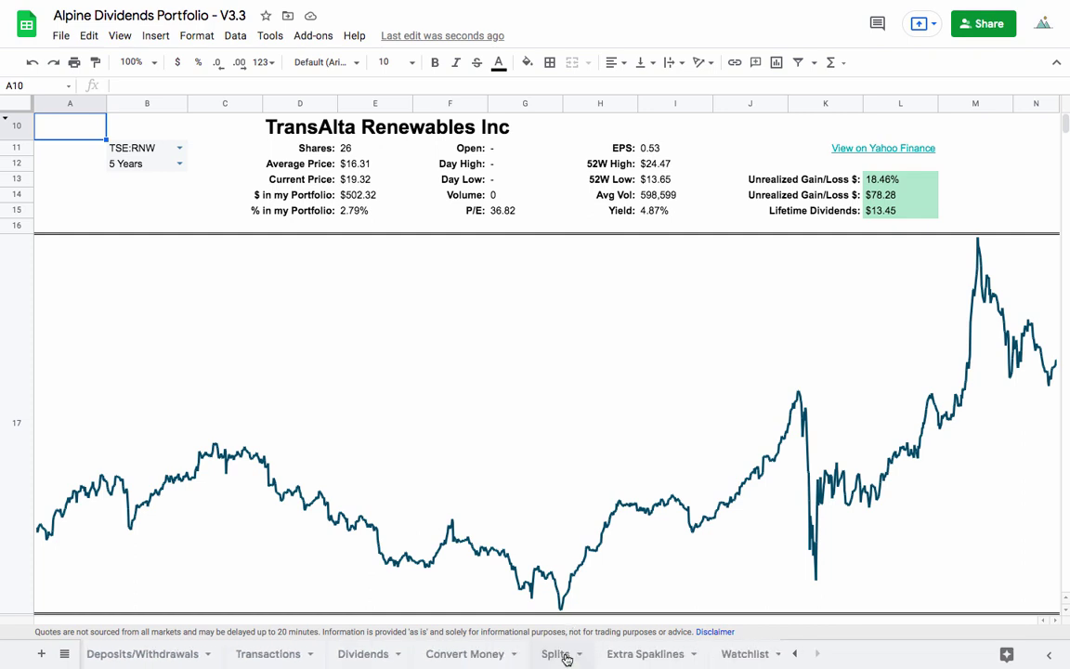
pyautogui.click(613, 653)
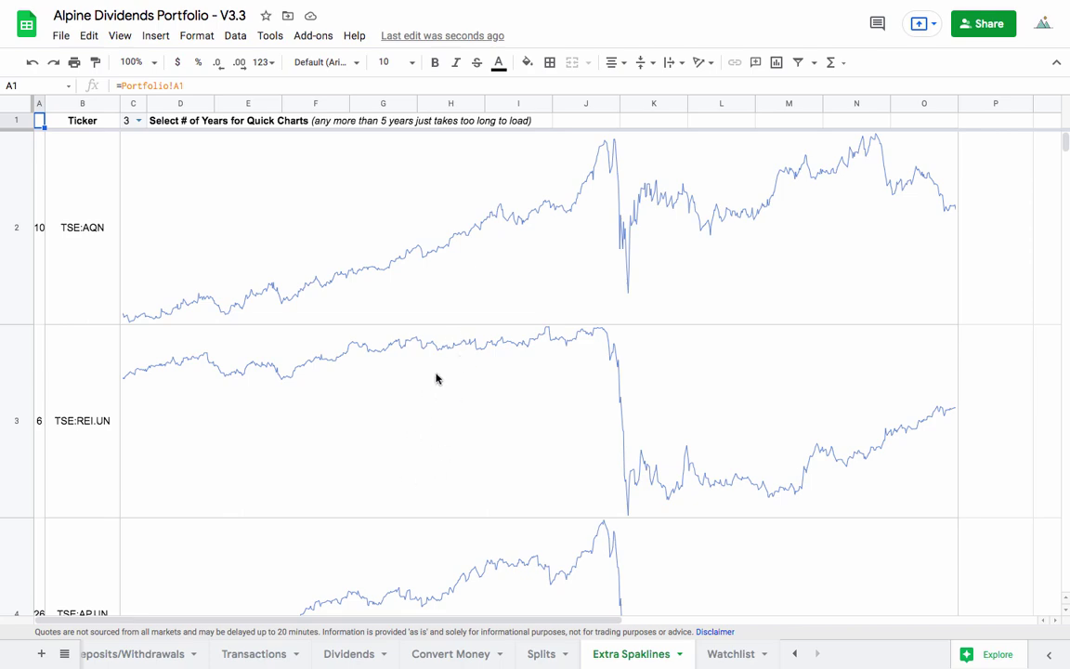
pyautogui.scroll(-8, 436, 378)
pyautogui.scroll(8, 436, 378)
pyautogui.scroll(-2, 474, 394)
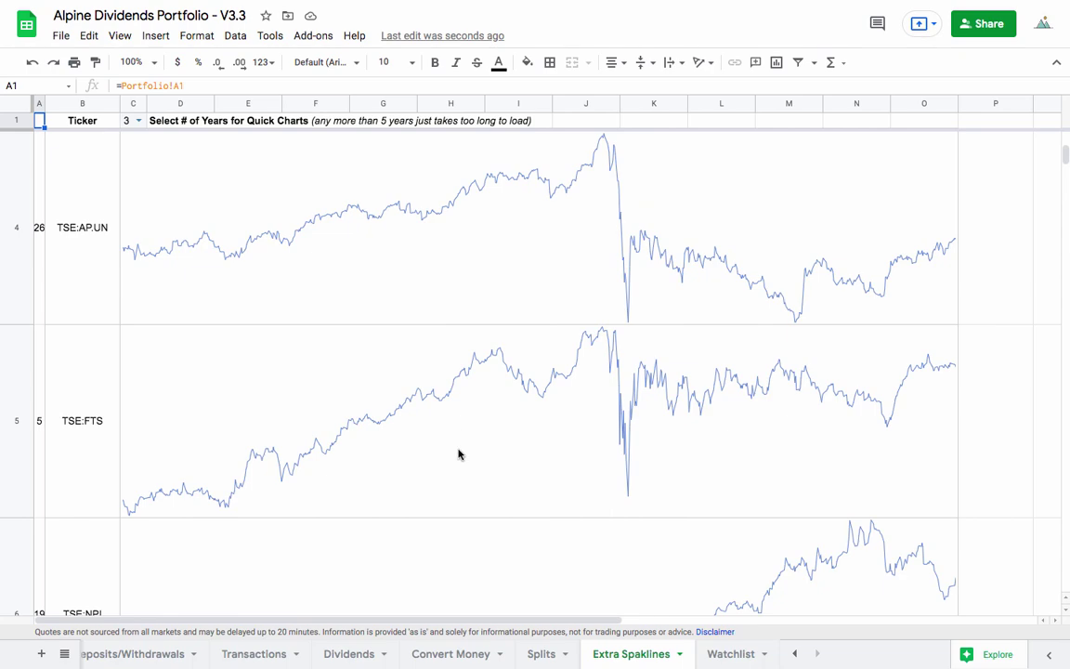
pyautogui.scroll(-4, 458, 454)
pyautogui.scroll(-4, 457, 454)
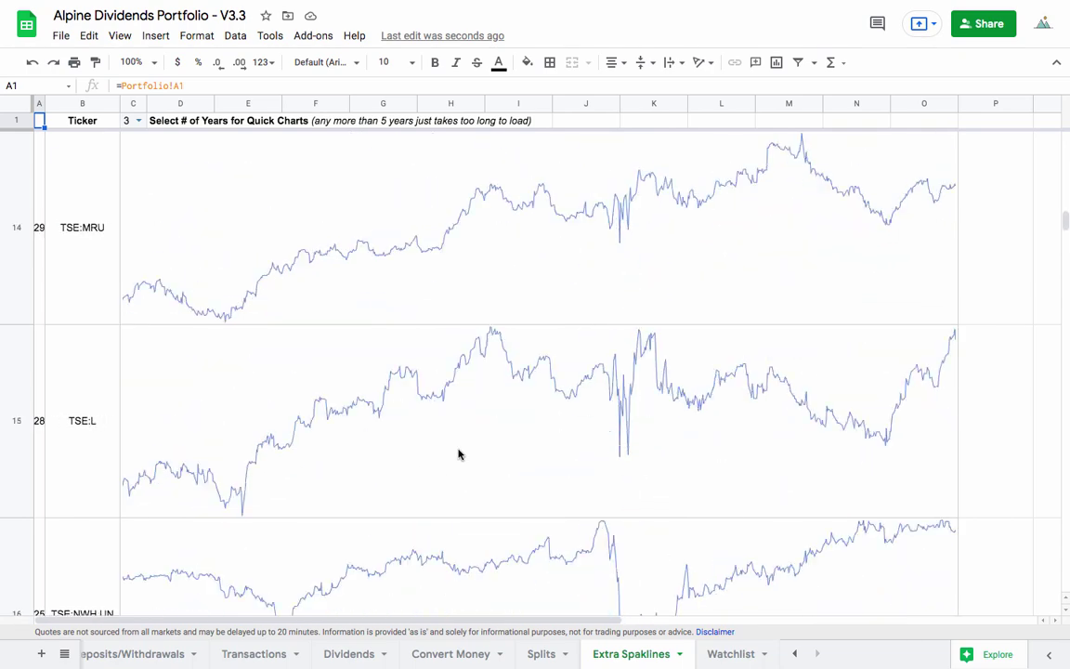
pyautogui.scroll(10, 458, 454)
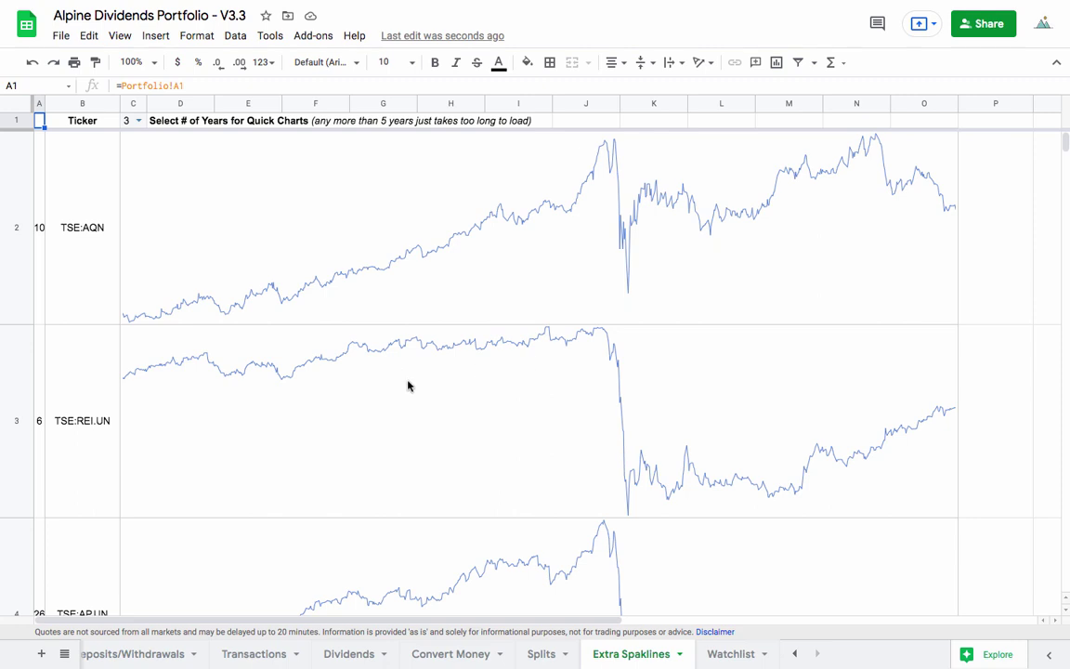
pyautogui.scroll(-3, 406, 386)
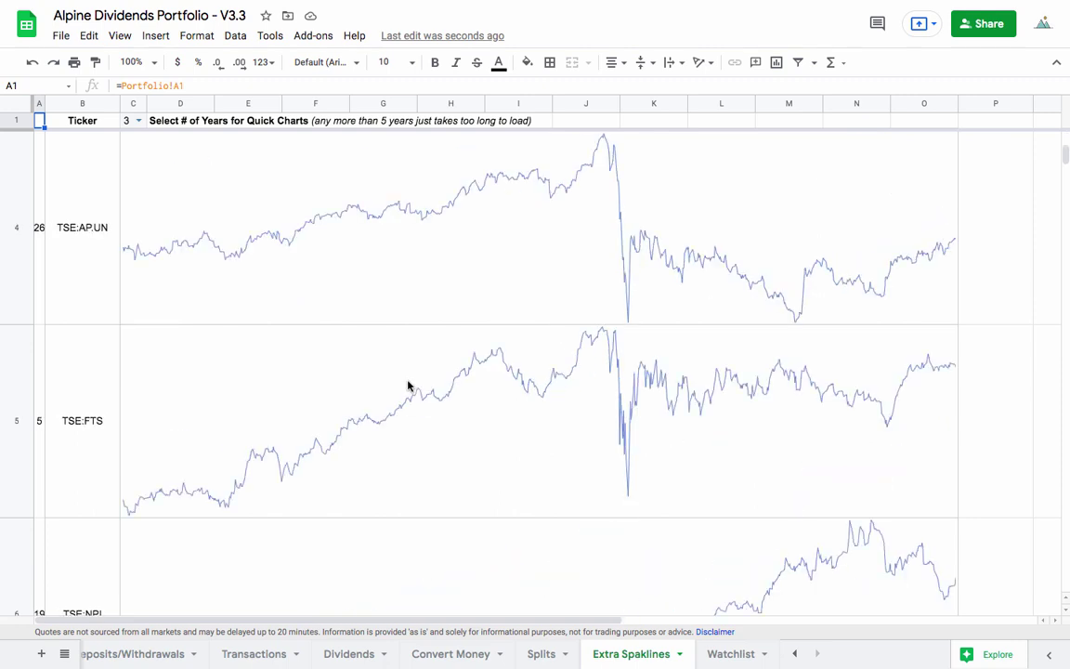
pyautogui.scroll(2, 406, 385)
pyautogui.scroll(-2, 407, 386)
pyautogui.scroll(-5, 378, 400)
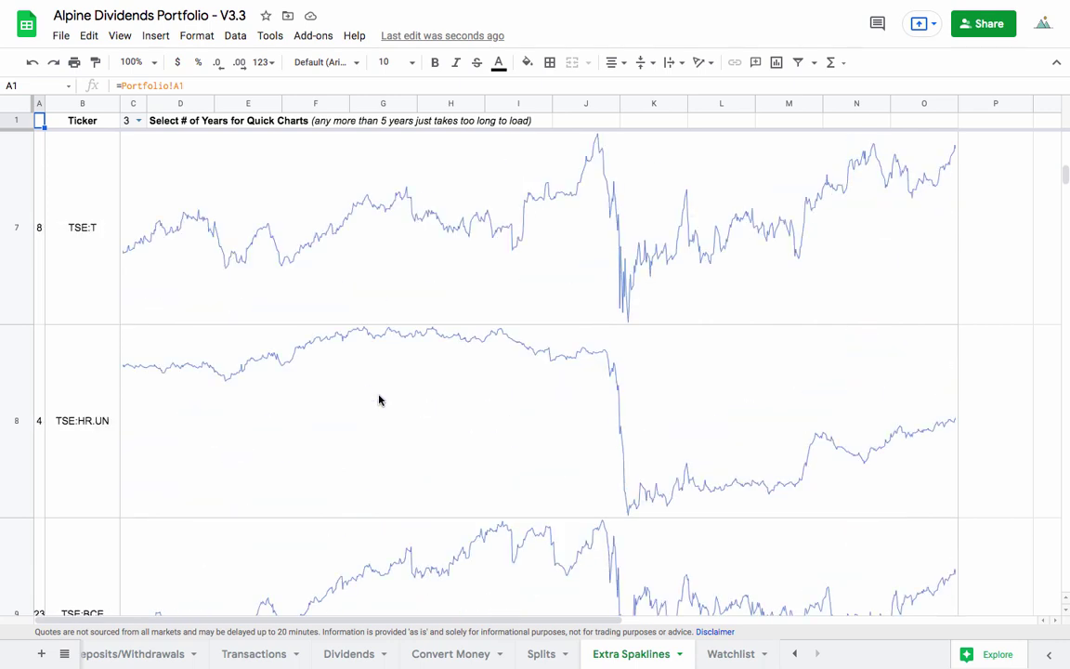
pyautogui.click(402, 425)
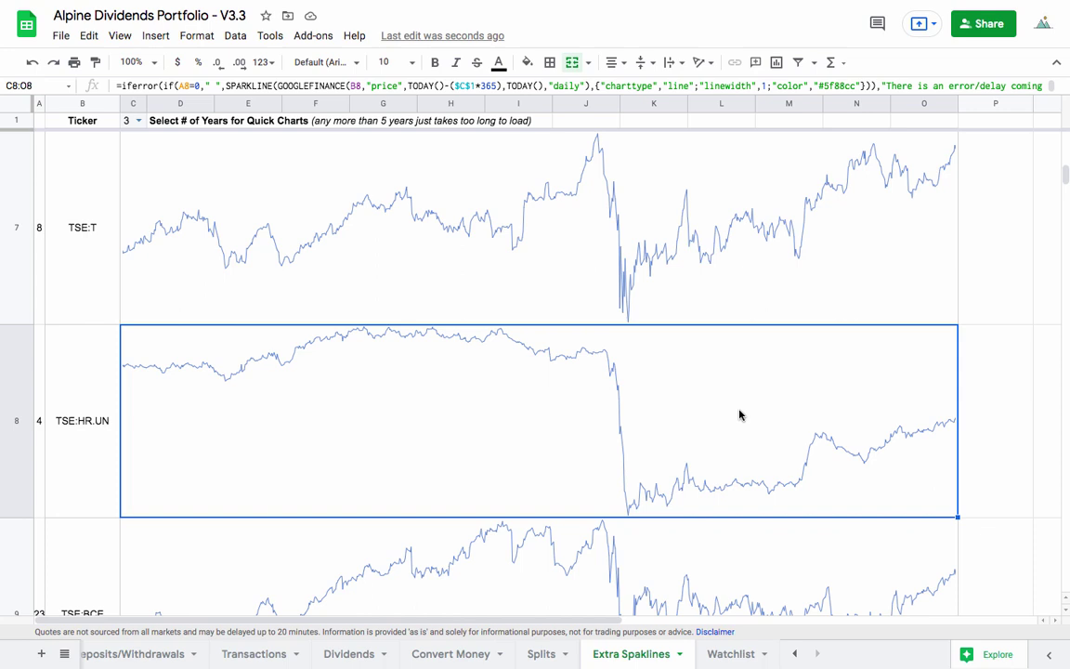
pyautogui.scroll(-4, 740, 416)
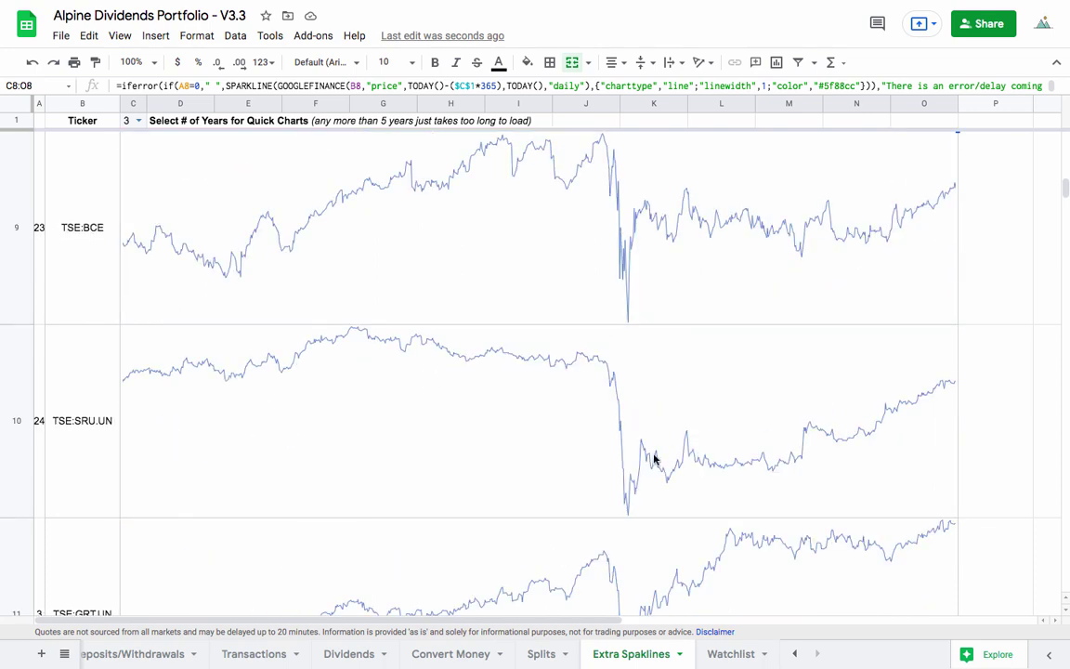
pyautogui.click(682, 455)
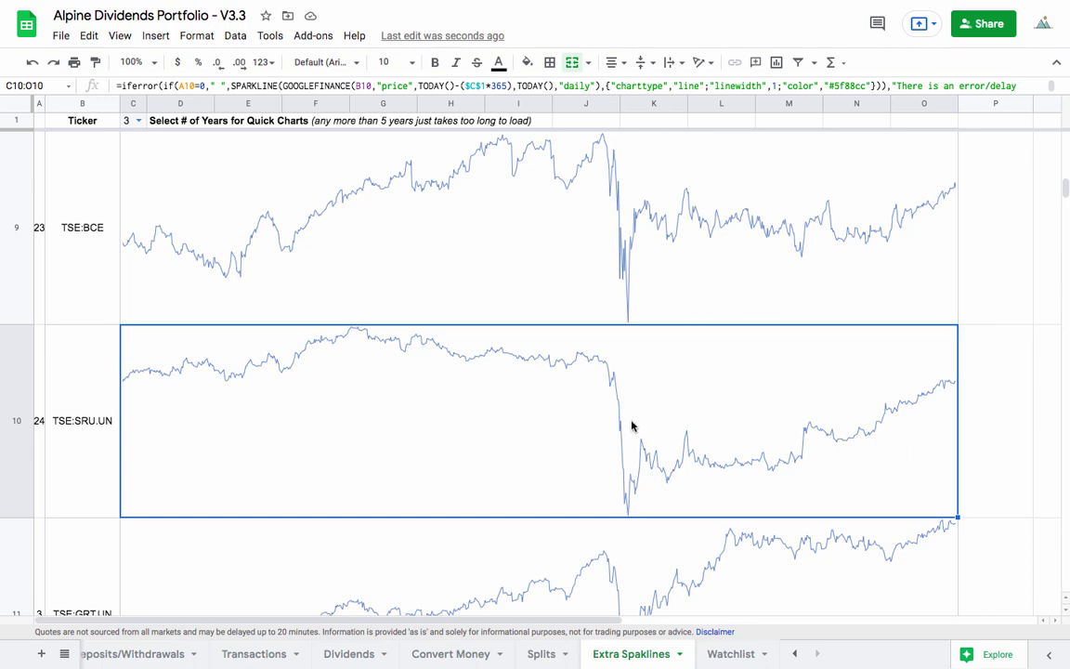
pyautogui.scroll(-15, 631, 426)
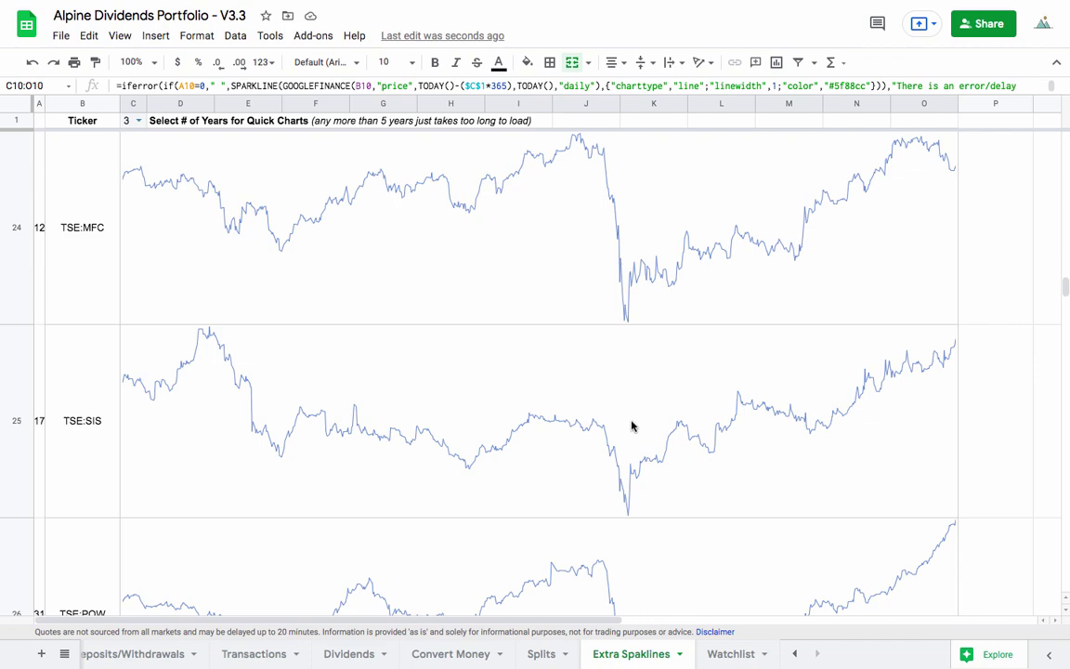
pyautogui.scroll(-4, 632, 425)
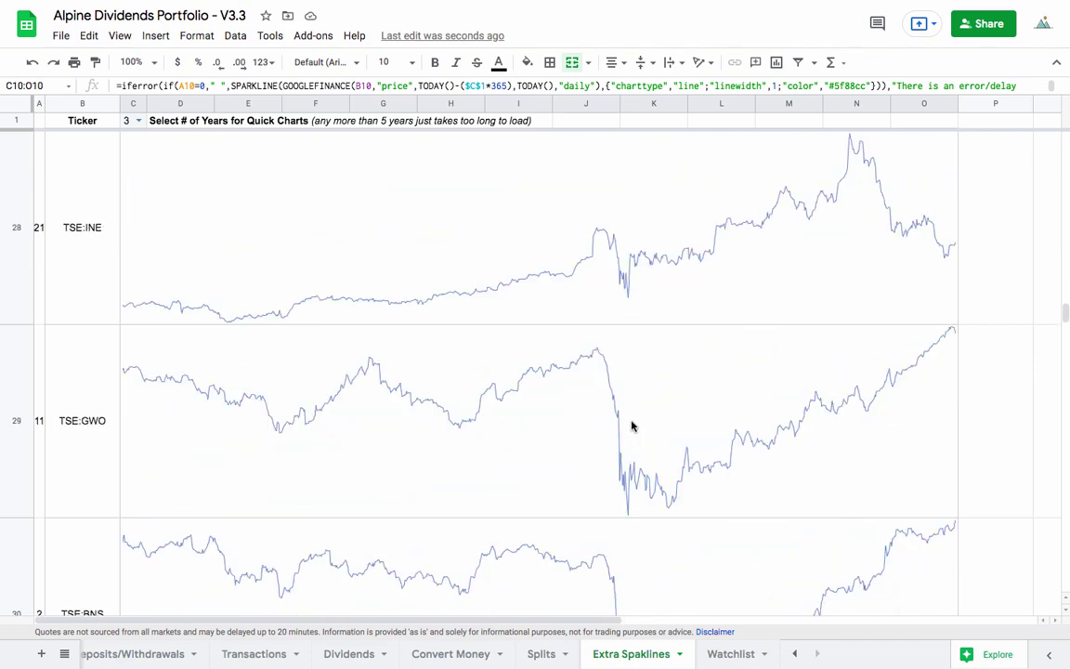
pyautogui.scroll(-2, 632, 425)
pyautogui.scroll(7, 631, 425)
pyautogui.click(700, 365)
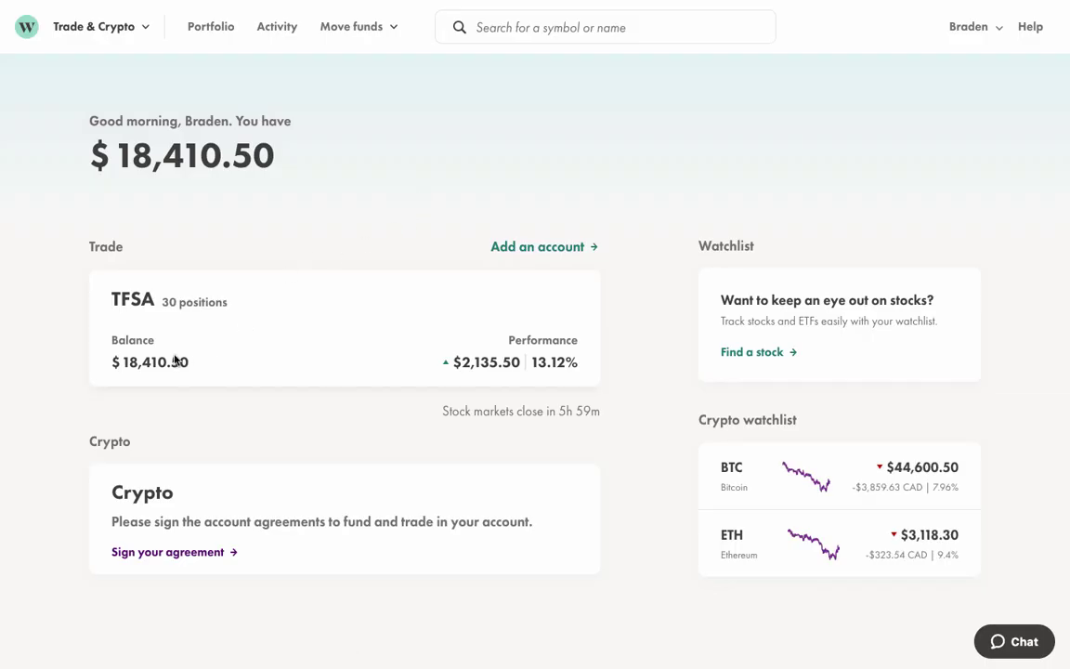
# Step: Open the TFSA account and view its performance for 1D, 1W, 1M, 3M, 1Y and ALL
pyautogui.click(174, 360)
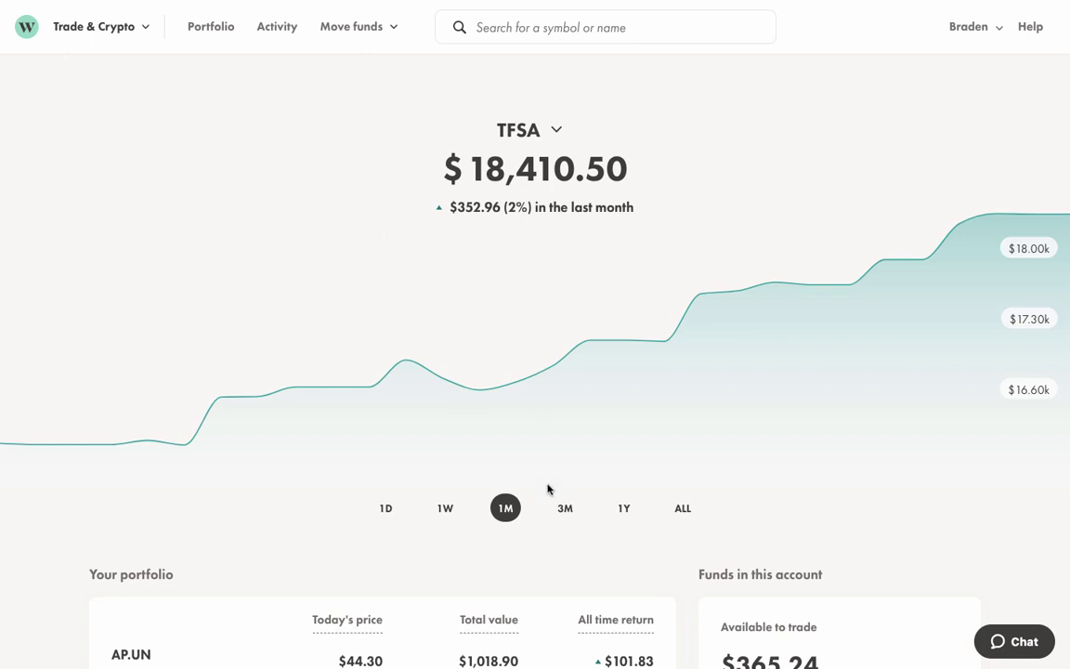
pyautogui.click(386, 508)
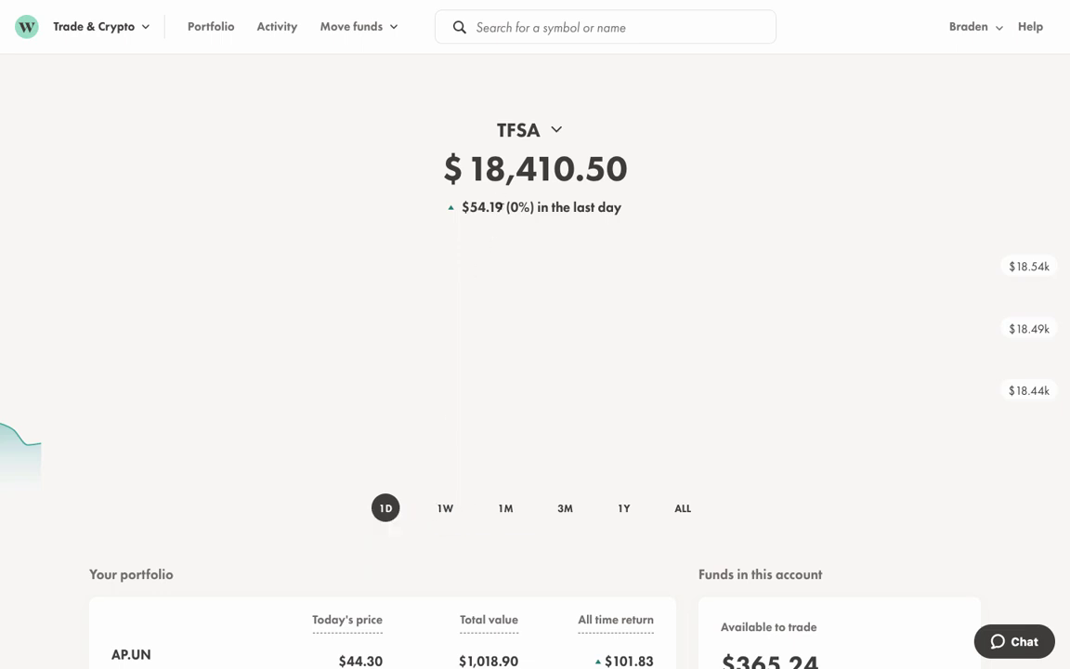
pyautogui.click(444, 510)
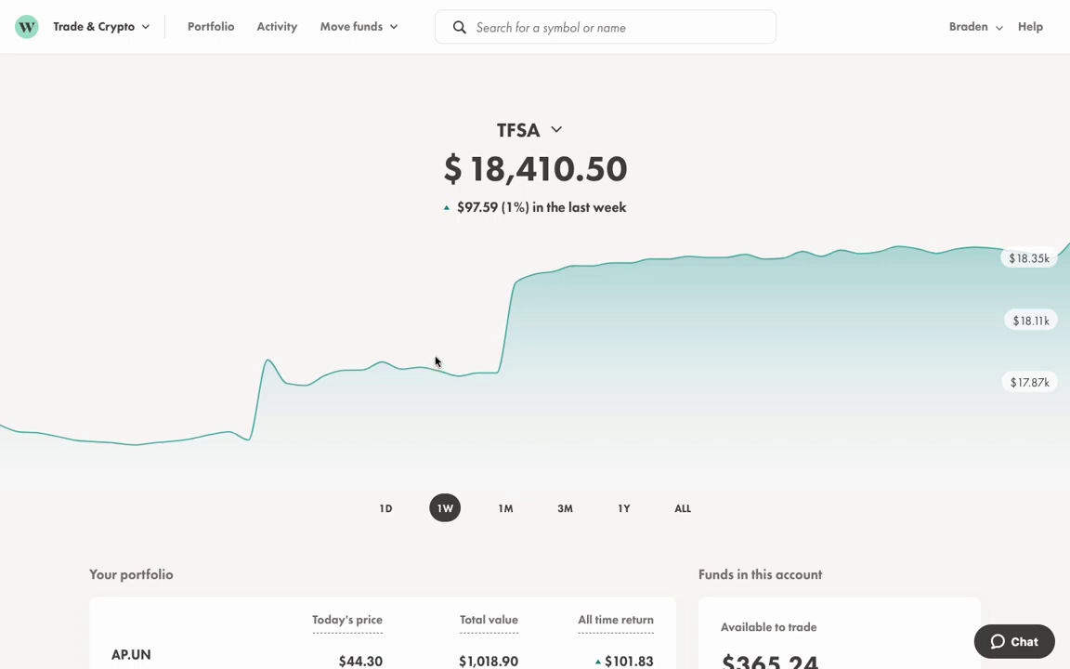
pyautogui.click(506, 511)
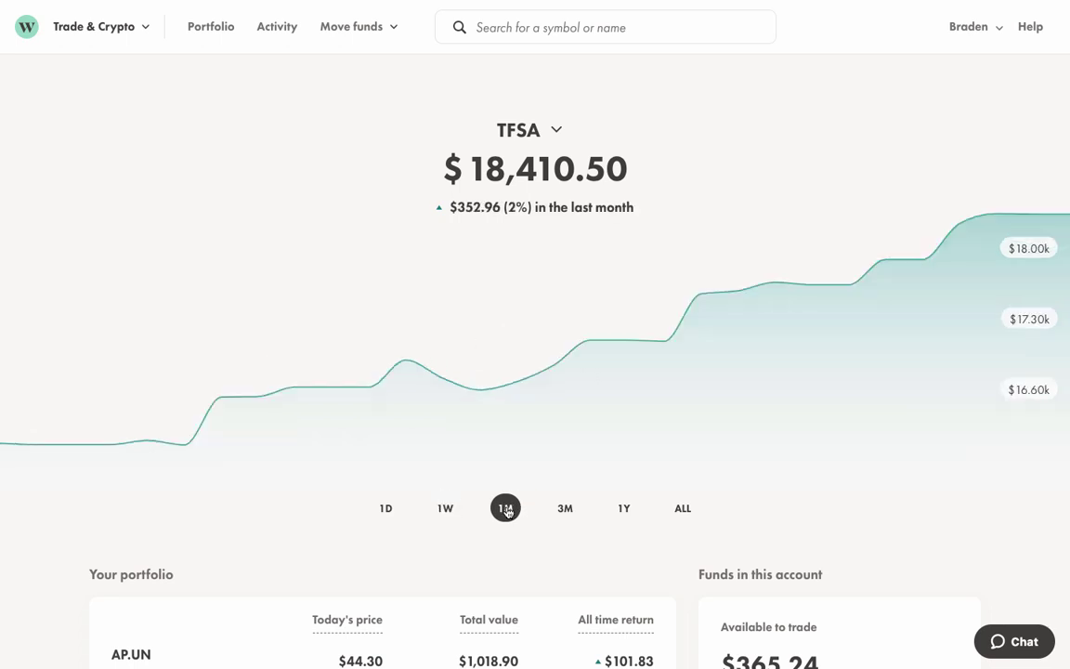
pyautogui.click(566, 511)
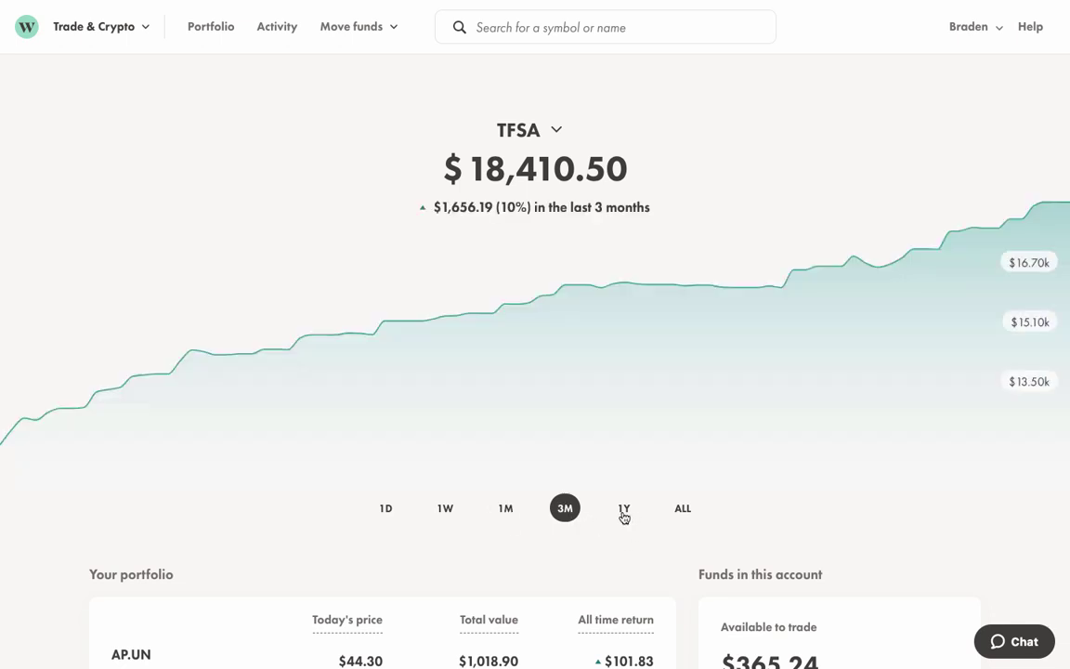
pyautogui.click(623, 512)
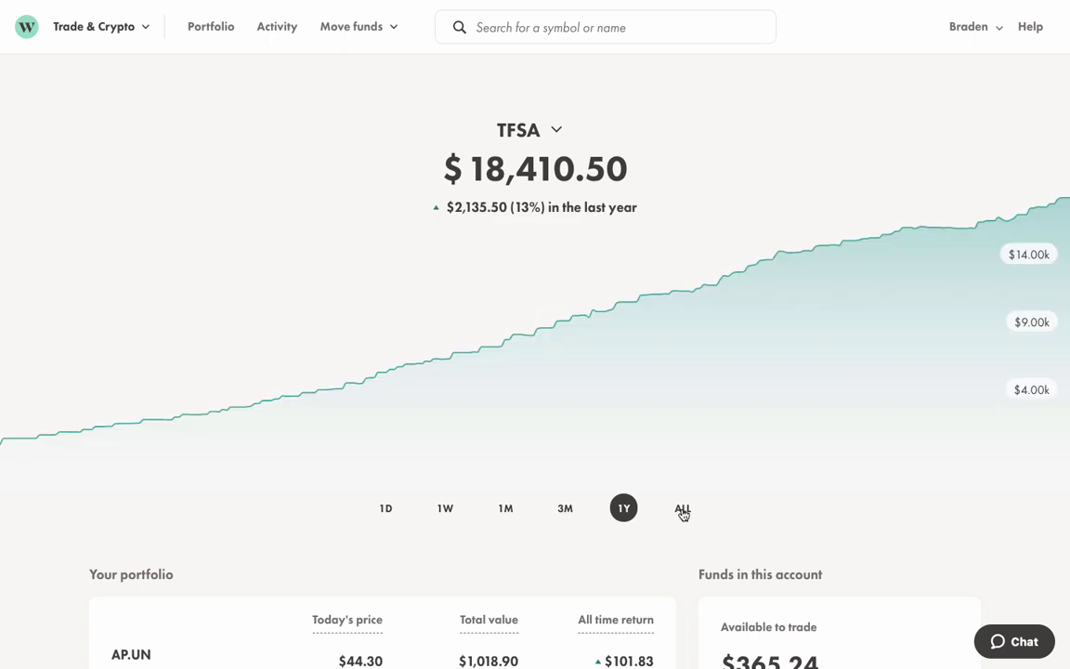
pyautogui.click(682, 512)
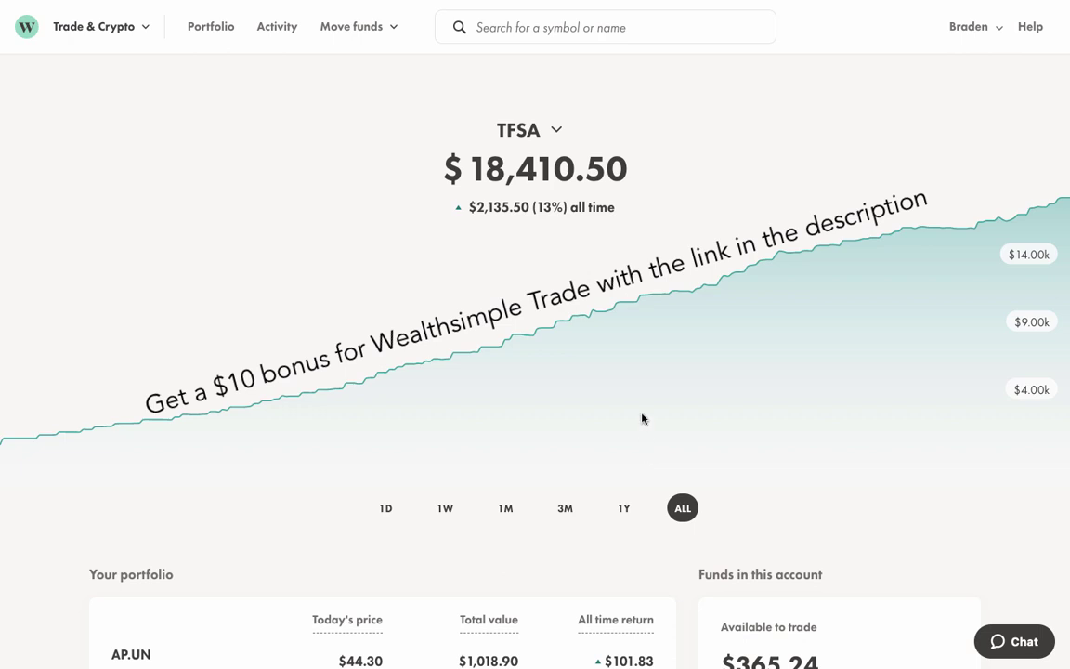
# Step: Buy 4 shares of RioCan Real Estate Investment Trust (REI.UN) at market
pyautogui.click(632, 26)
pyautogui.write('REI')
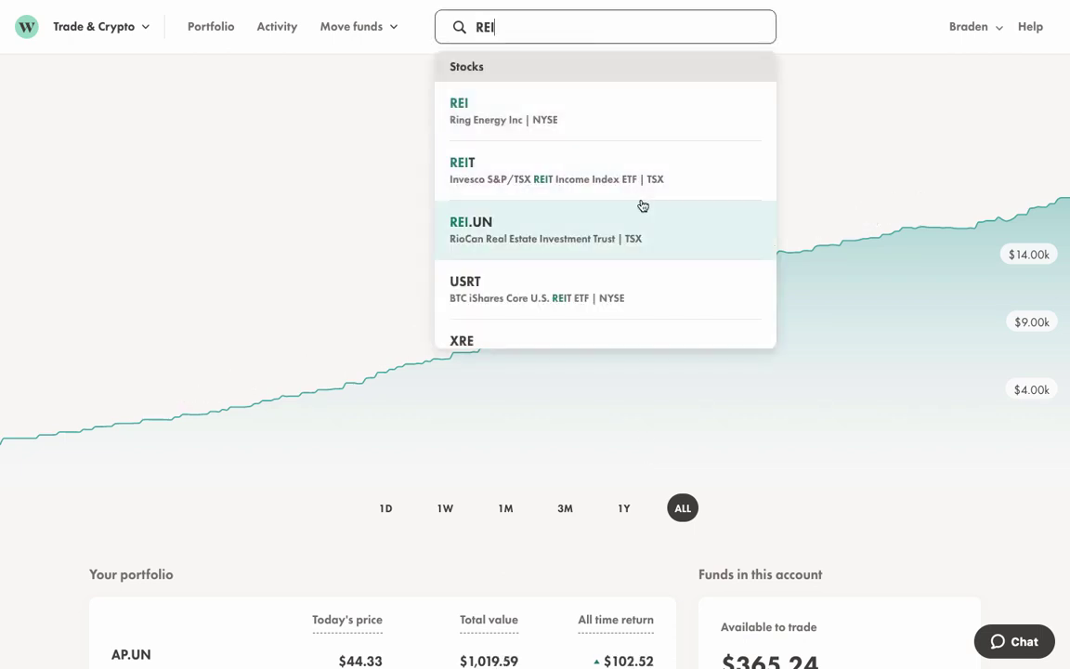
pyautogui.click(649, 238)
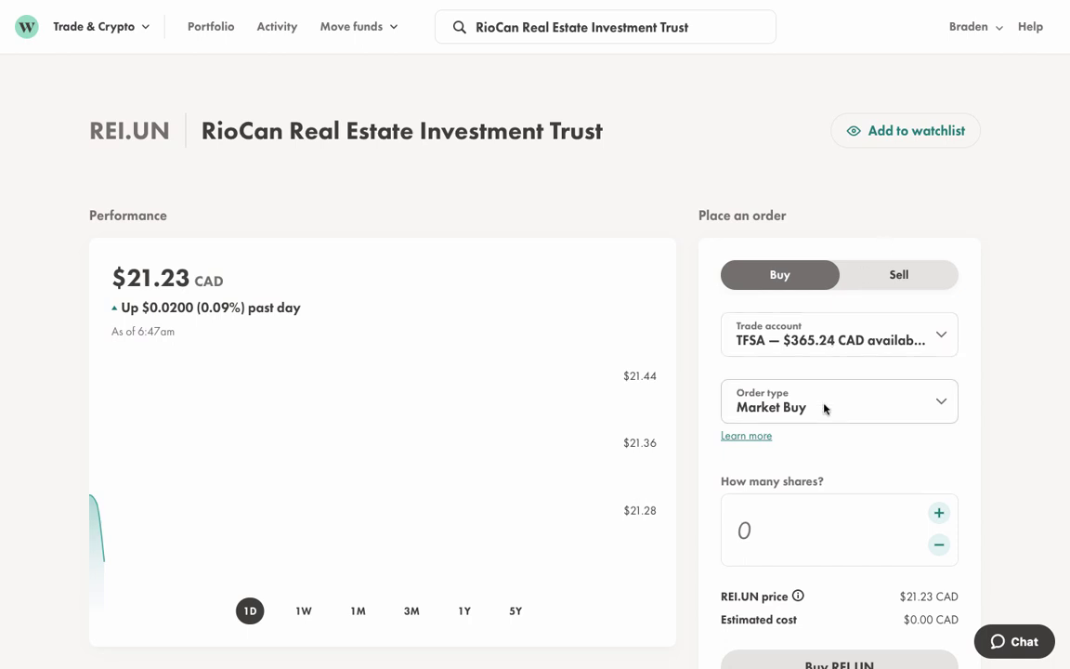
pyautogui.click(939, 513)
pyautogui.click(939, 512)
pyautogui.click(940, 512)
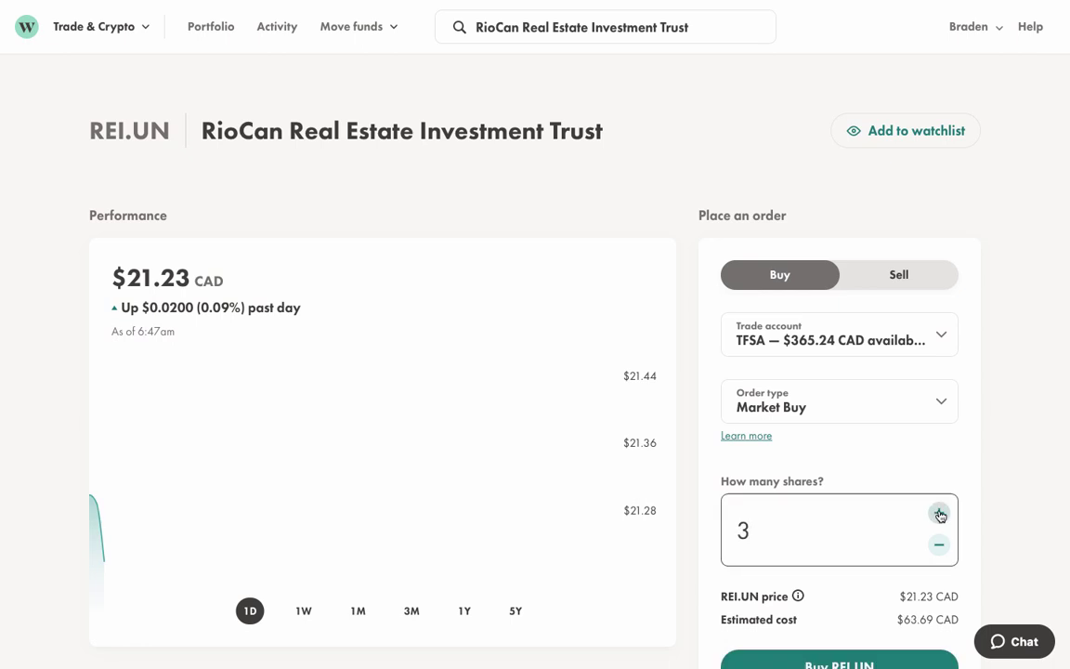
pyautogui.click(939, 513)
pyautogui.scroll(-1, 941, 443)
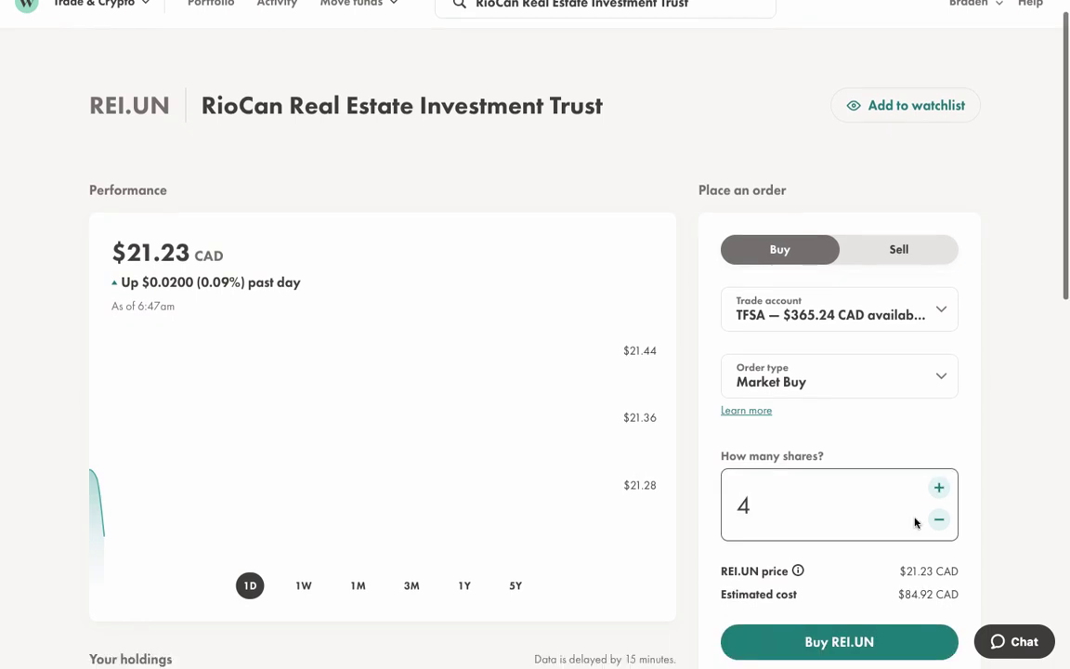
pyautogui.click(827, 663)
pyautogui.click(576, 497)
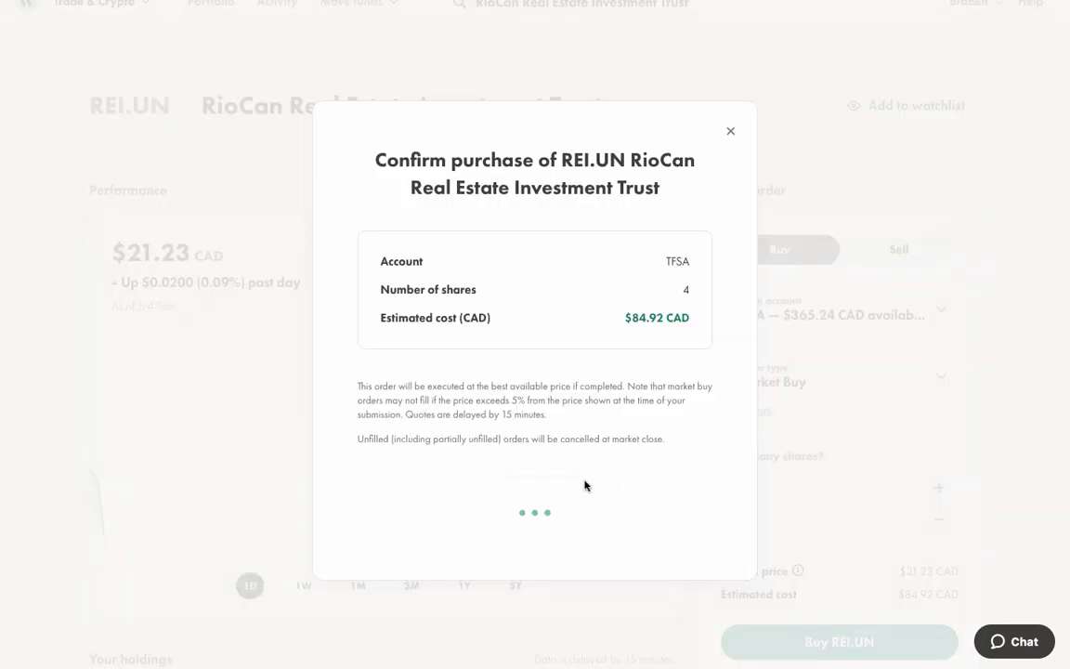
pyautogui.click(543, 479)
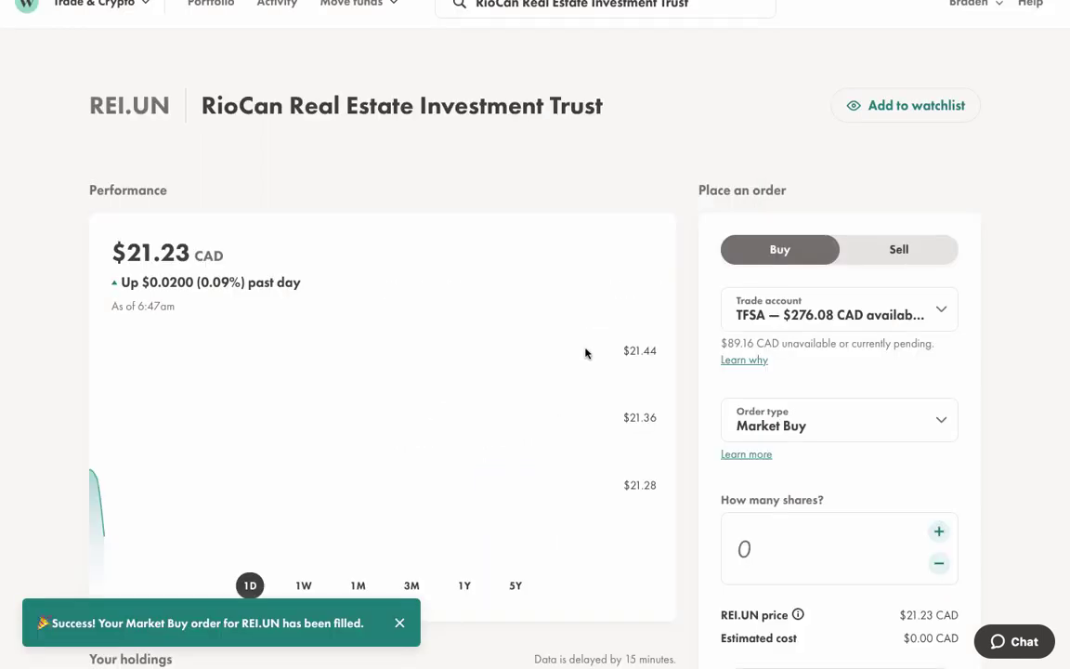
pyautogui.scroll(1, 585, 351)
# Step: Buy 7 shares of H&R Real Estate Investment Trust (HR.UN) at market
pyautogui.click(702, 31)
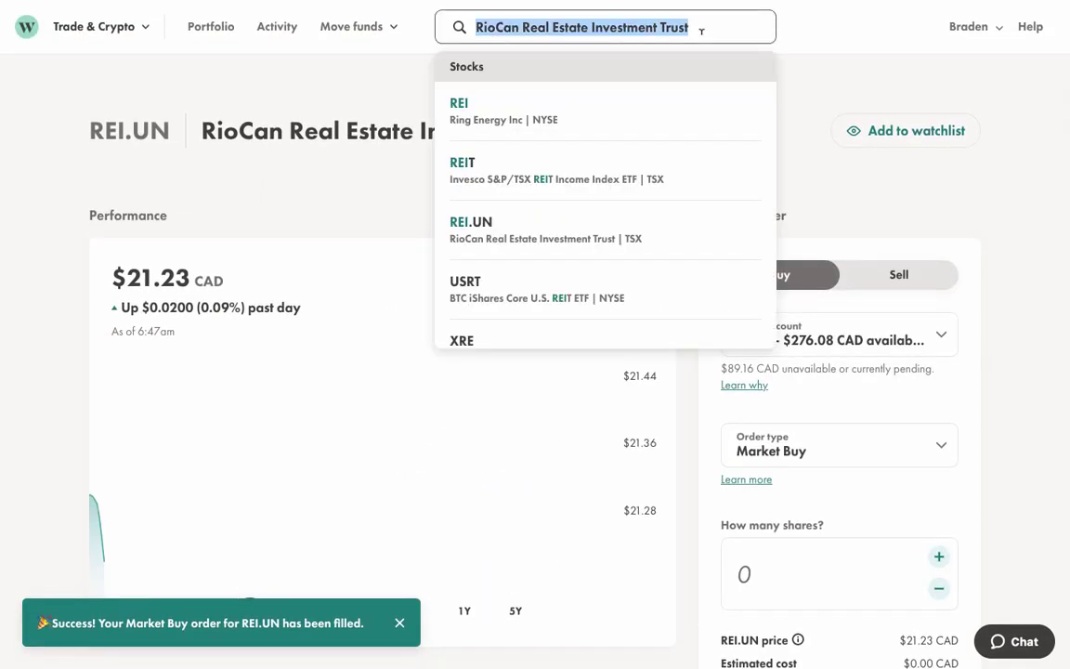
pyautogui.write('HR.UN')
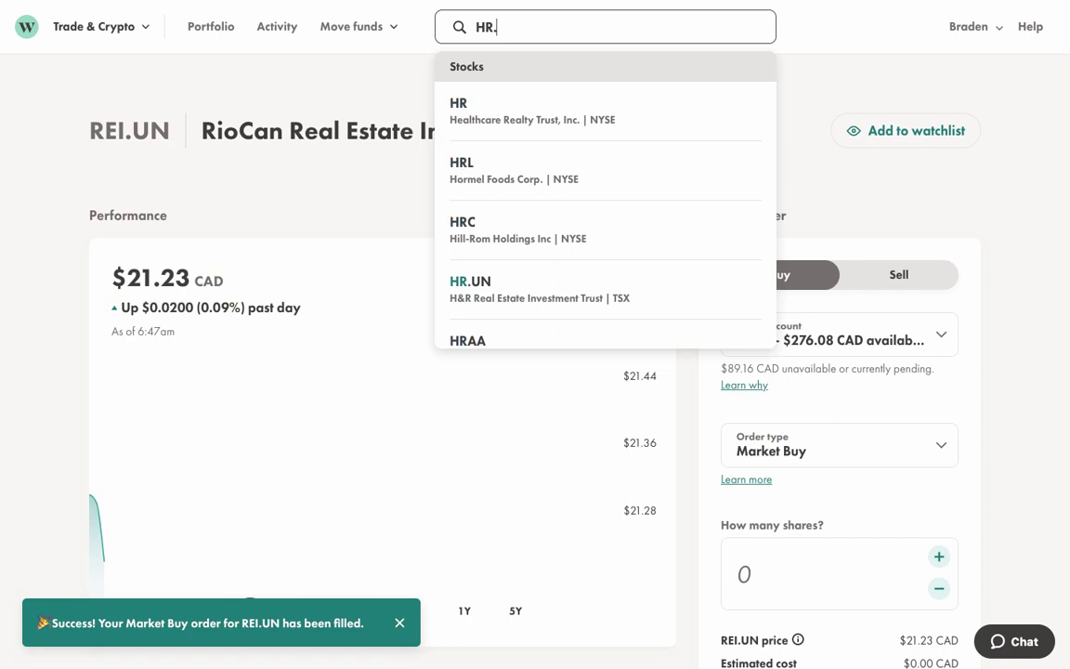
pyautogui.click(664, 91)
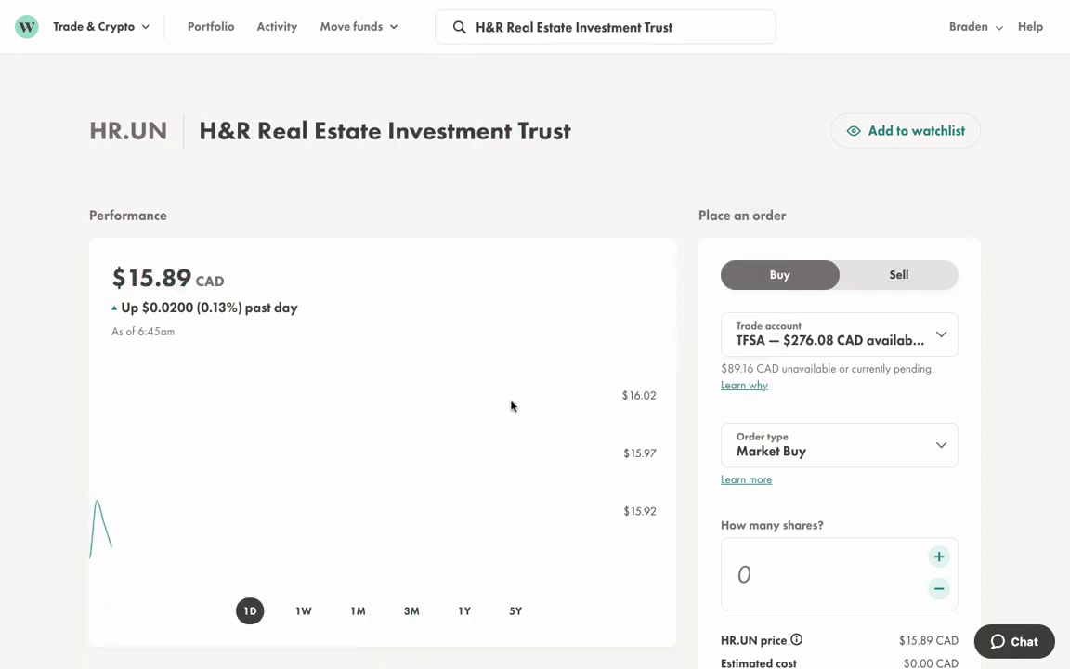
pyautogui.click(749, 573)
pyautogui.write('7')
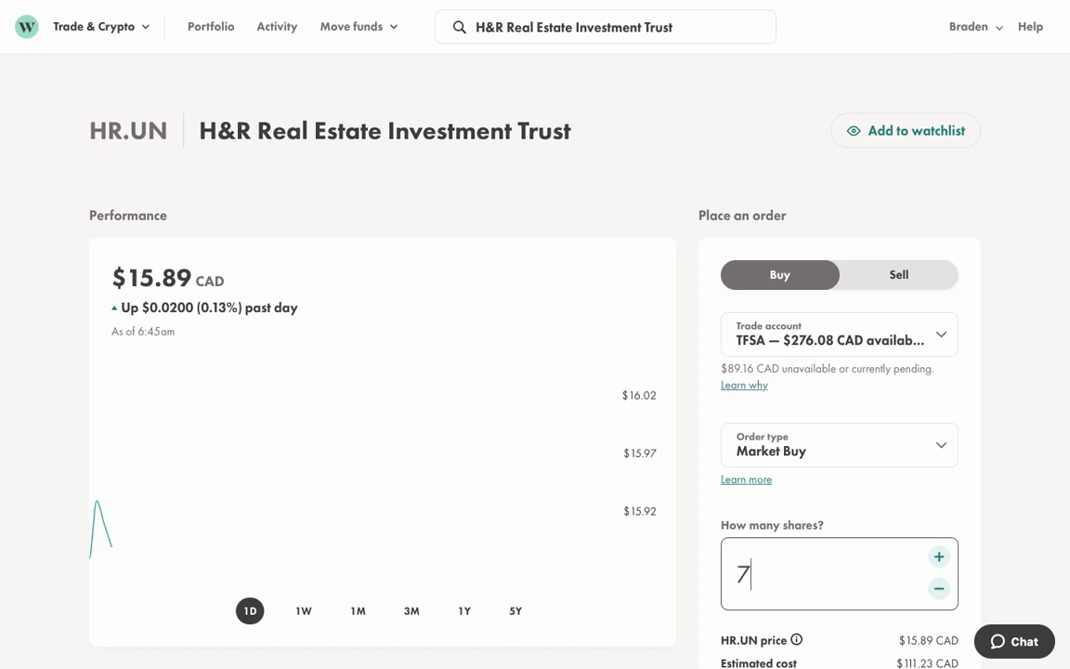
pyautogui.scroll(-2, 869, 544)
pyautogui.click(864, 641)
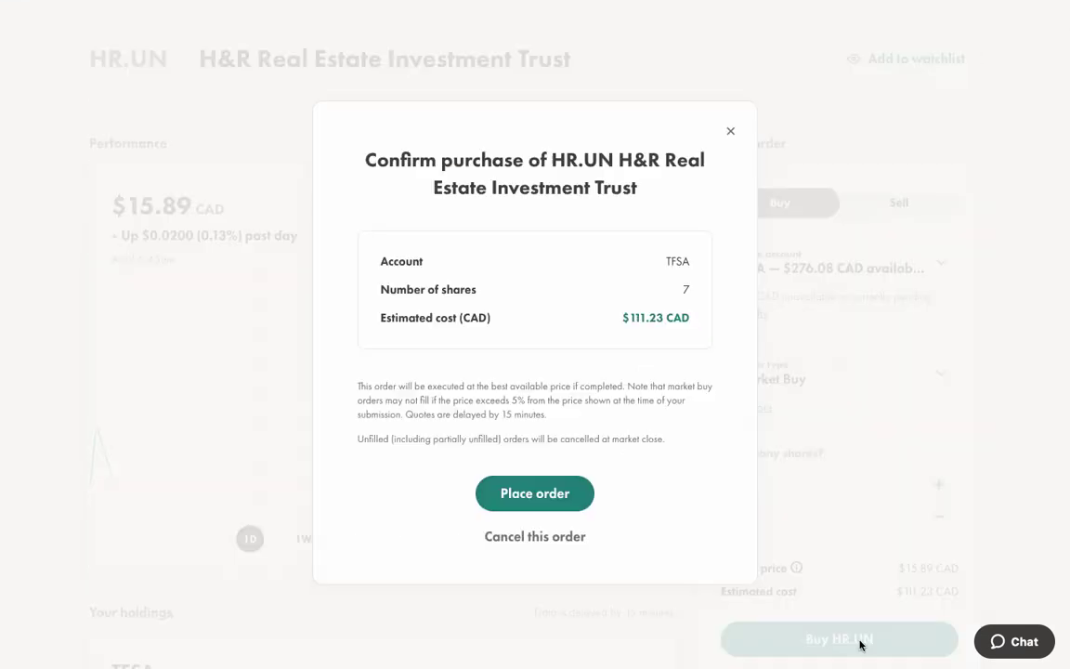
pyautogui.click(570, 478)
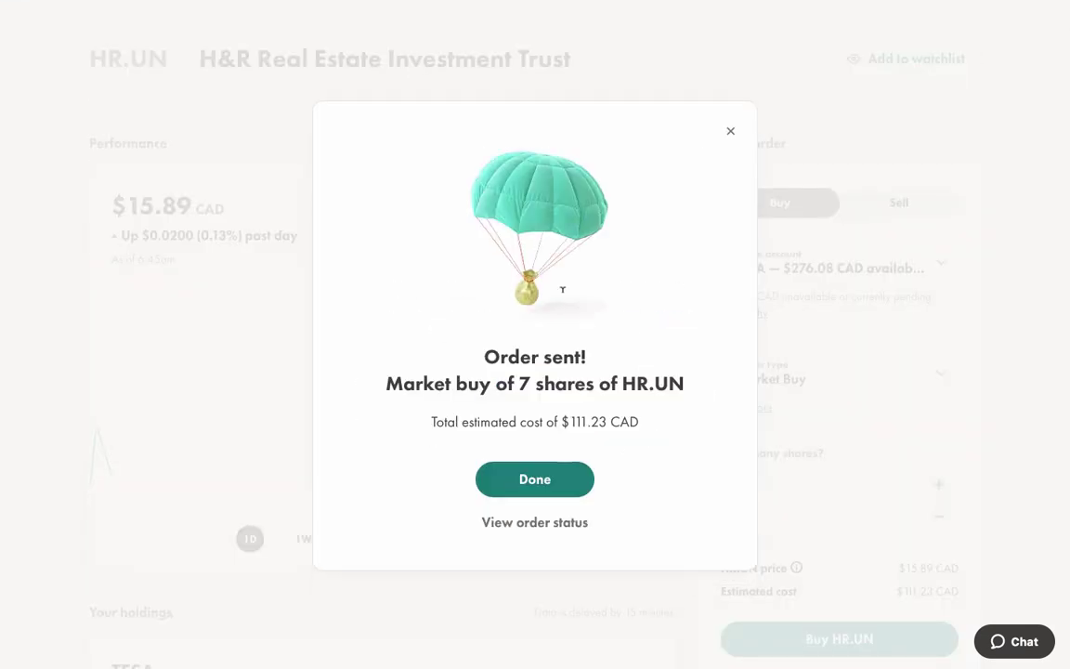
pyautogui.click(555, 472)
pyautogui.scroll(2, 551, 469)
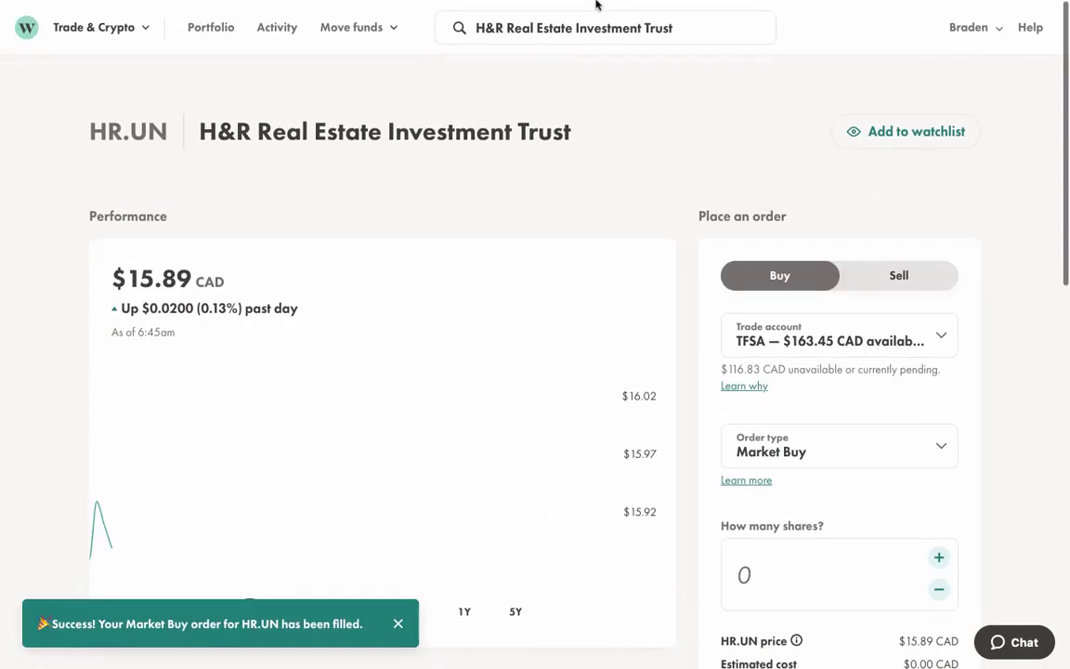
pyautogui.moveTo(622, 47)
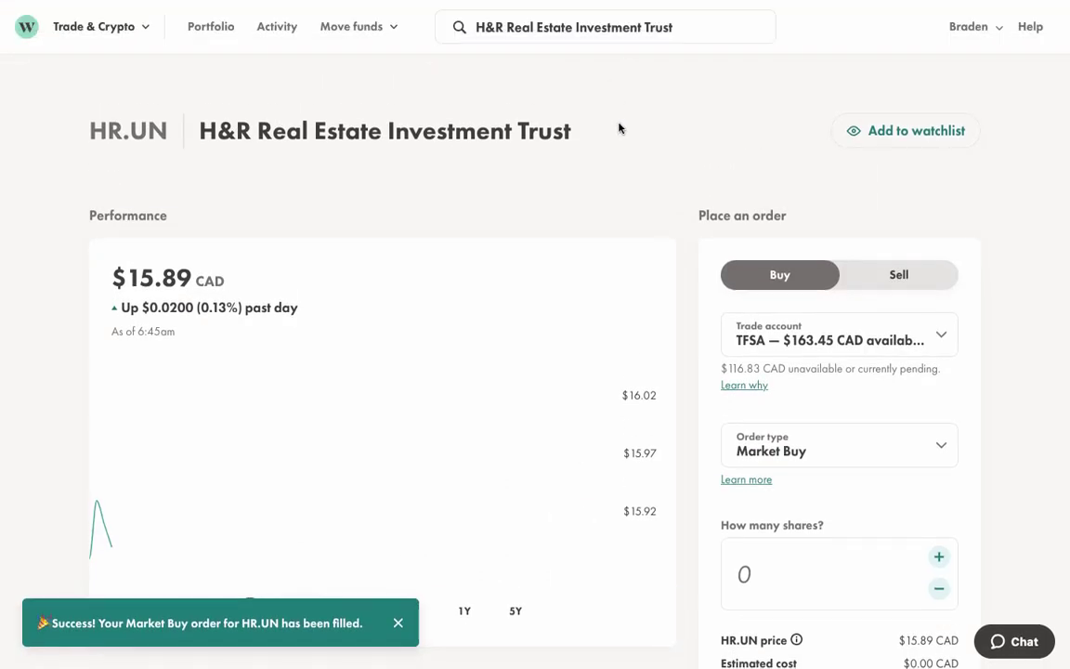
# Step: Buy 3 shares of SmartCentres REIT (SRU.UN) at market in the TFSA
pyautogui.click(562, 17)
pyautogui.tripleClick(562, 17)
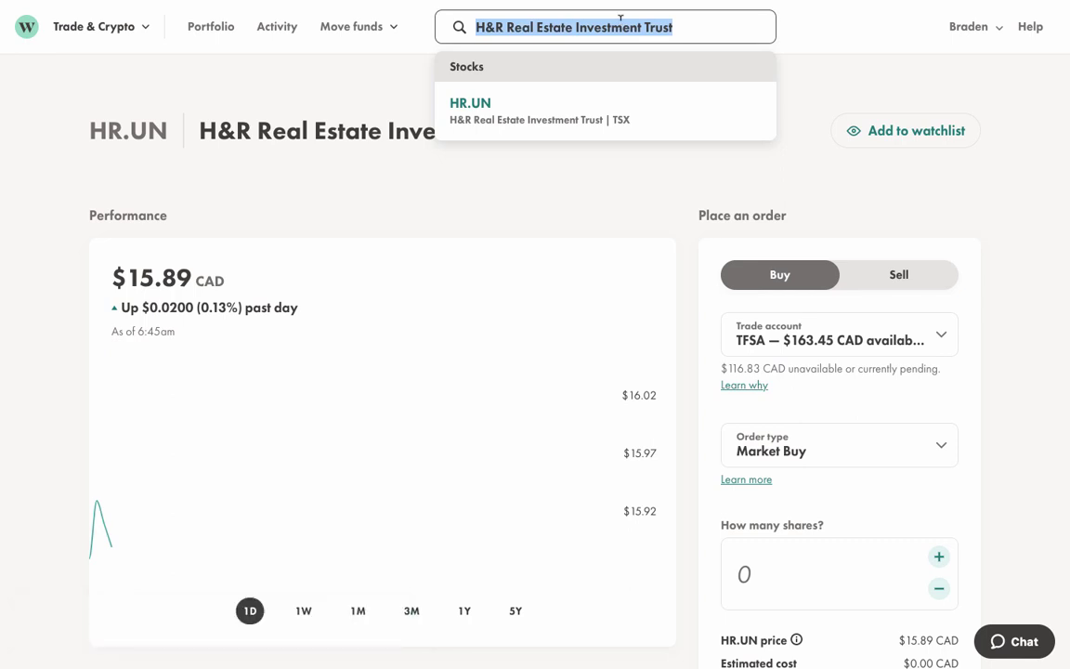
pyautogui.write('SRU.UN')
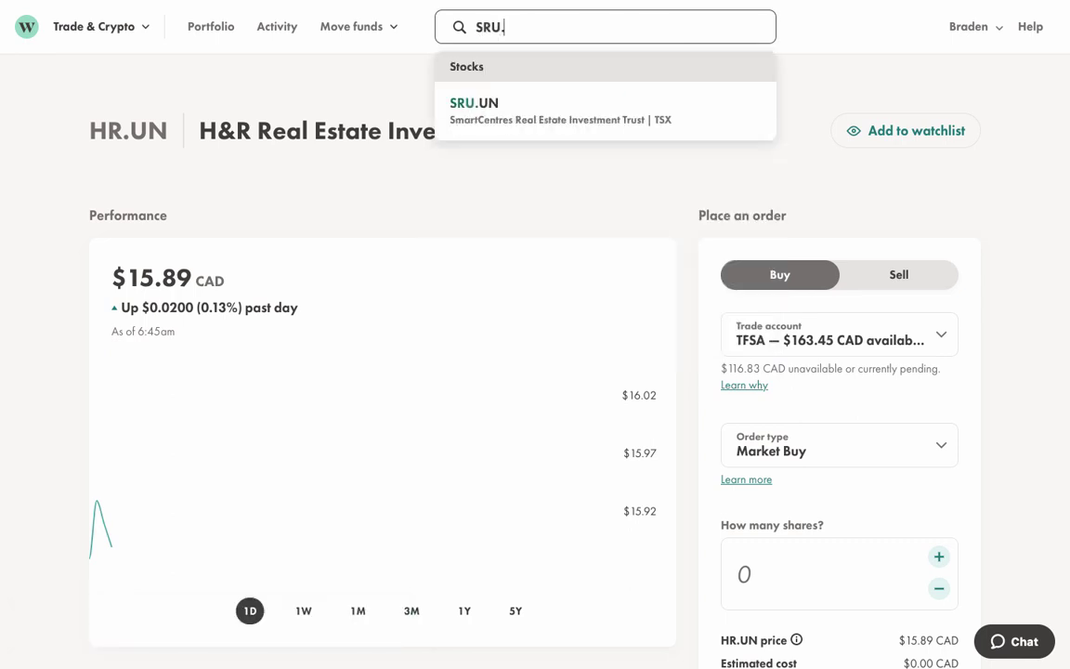
pyautogui.click(618, 104)
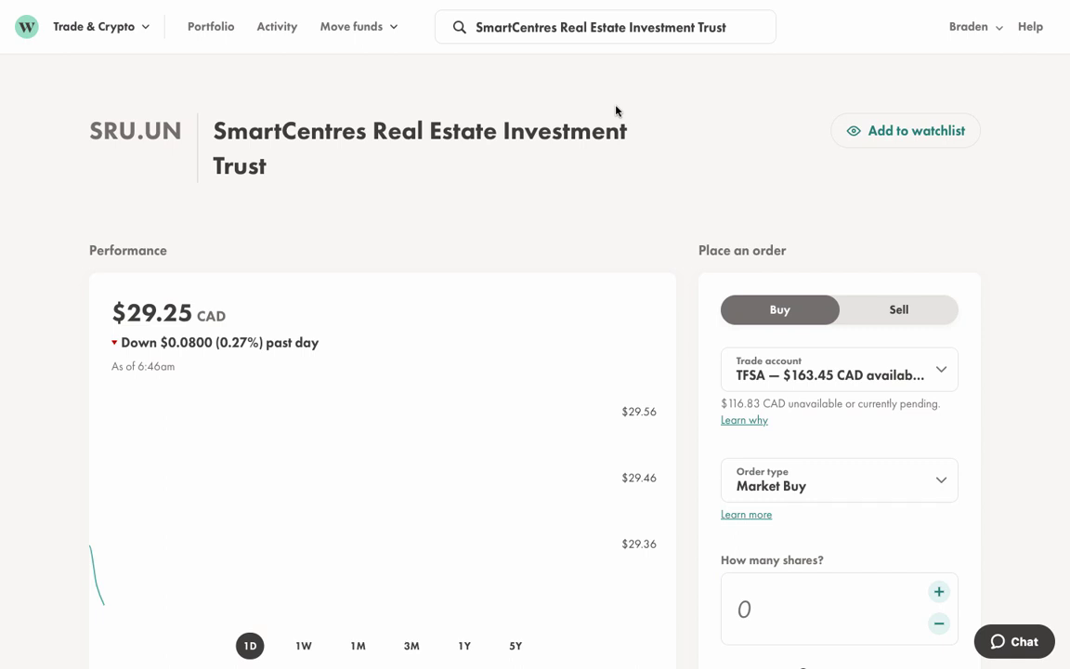
pyautogui.click(753, 594)
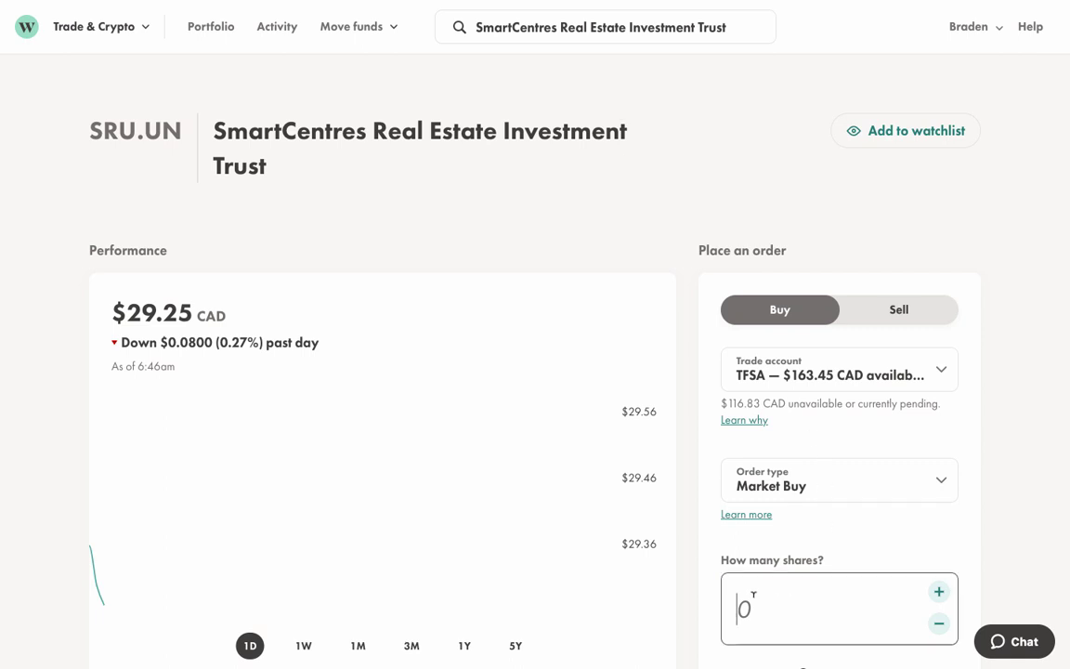
pyautogui.write('3')
pyautogui.scroll(-3, 917, 517)
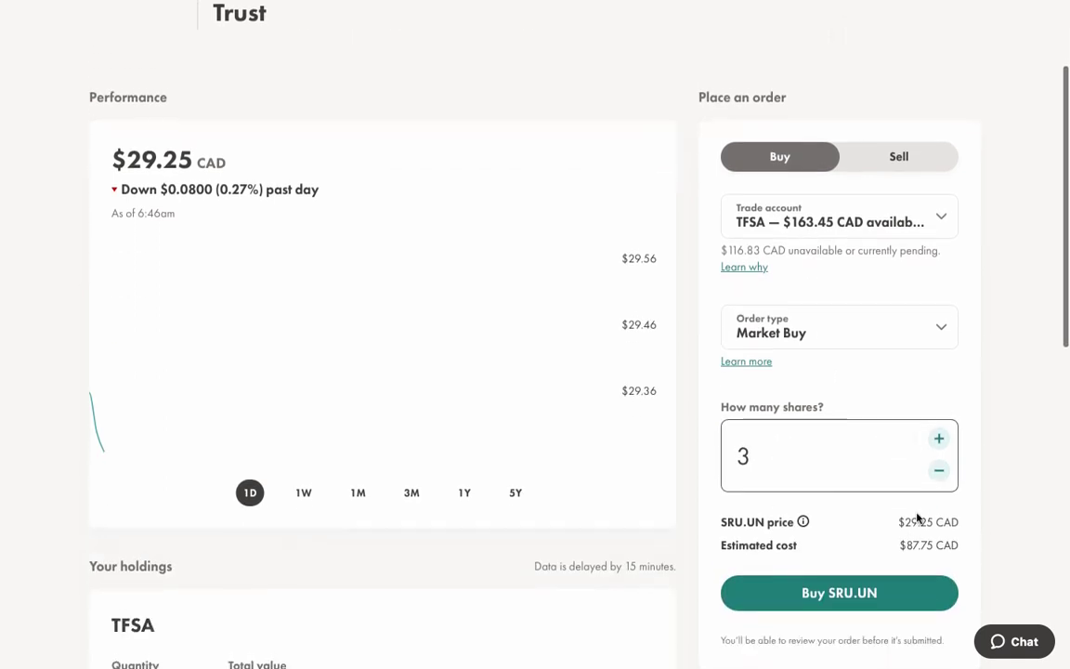
pyautogui.click(877, 587)
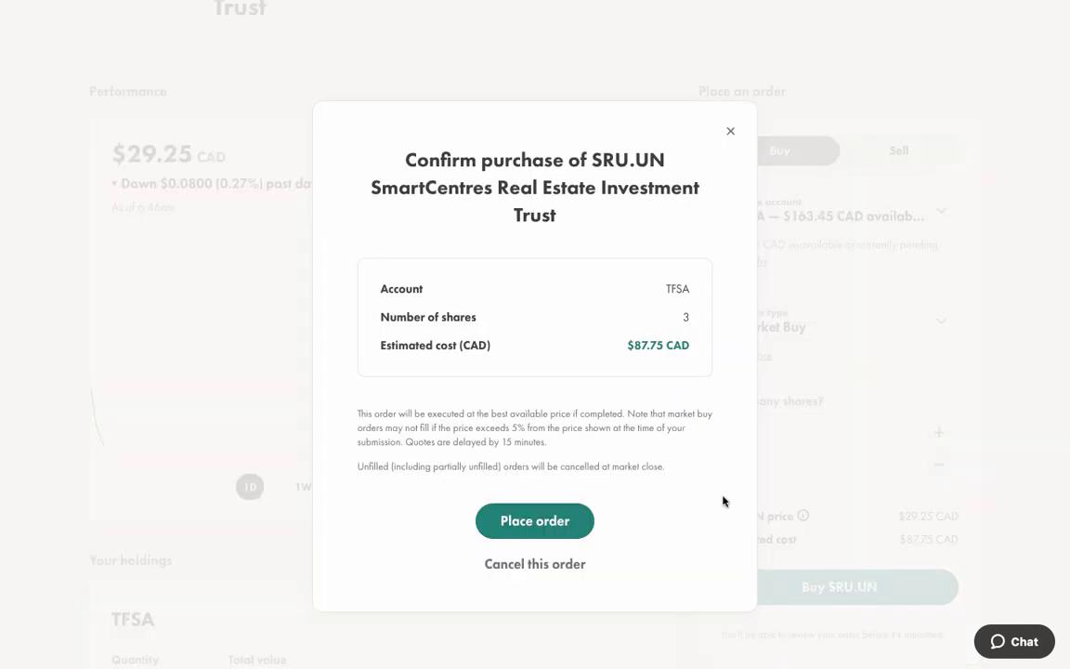
pyautogui.click(556, 522)
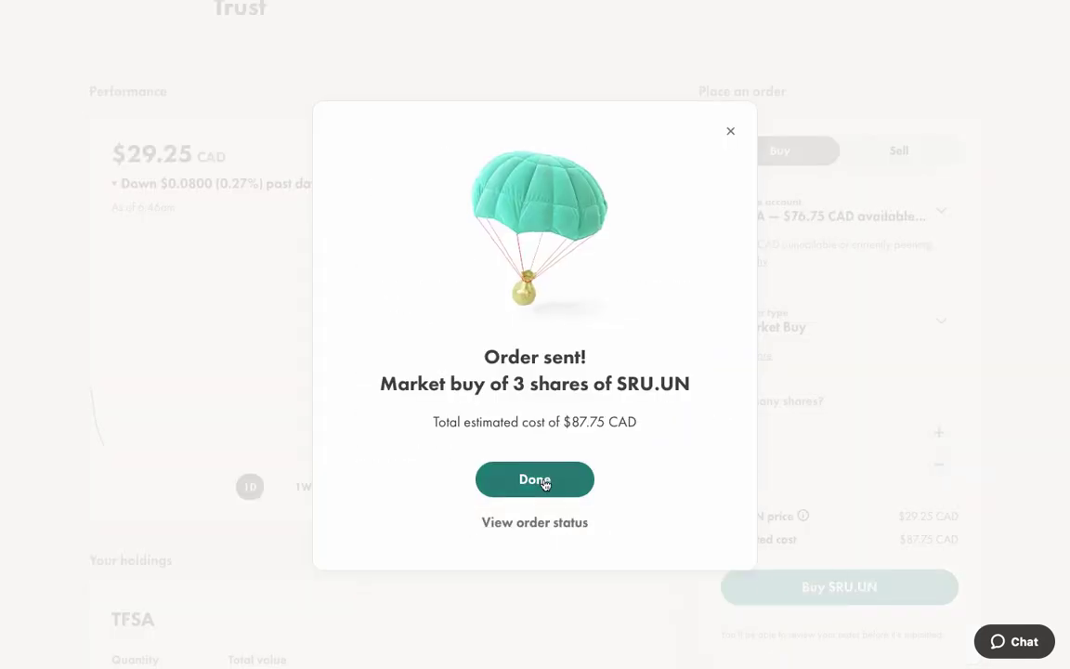
pyautogui.click(535, 479)
pyautogui.scroll(3, 544, 484)
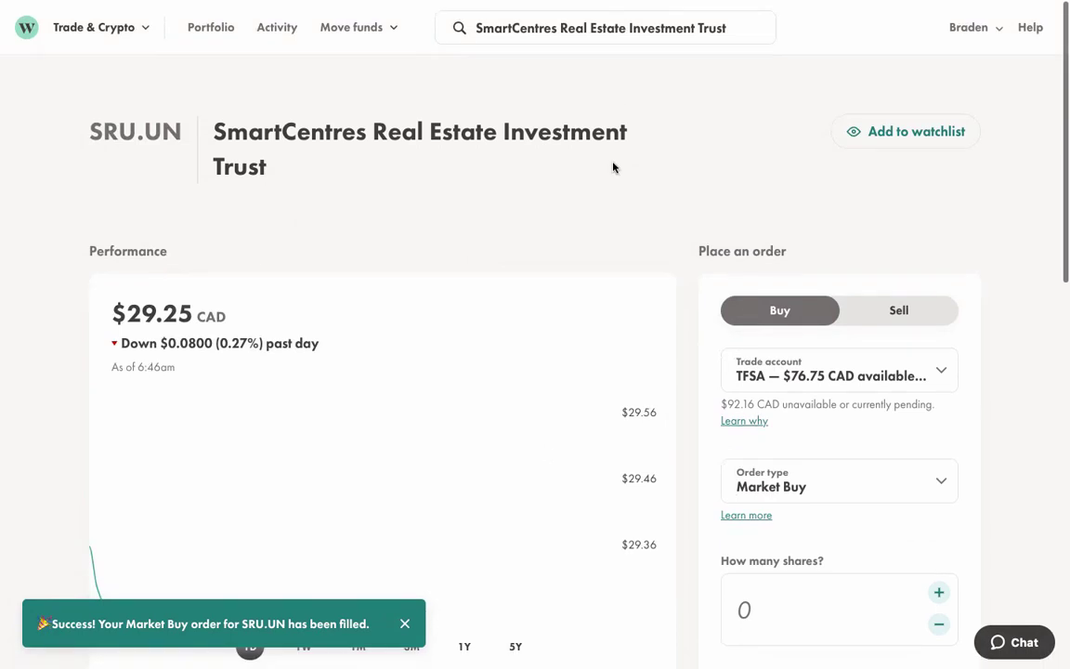
# Step: Buy 2 shares of Manulife Financial (MFC) at market in the TFSA
pyautogui.click(639, 28)
pyautogui.write('MFC')
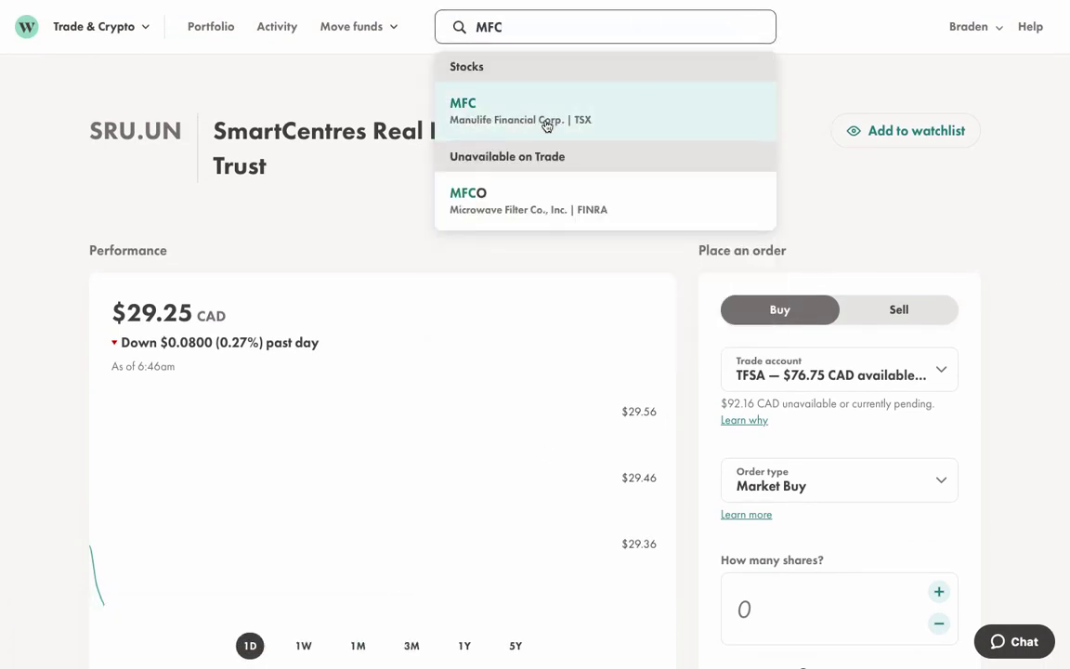
pyautogui.click(545, 122)
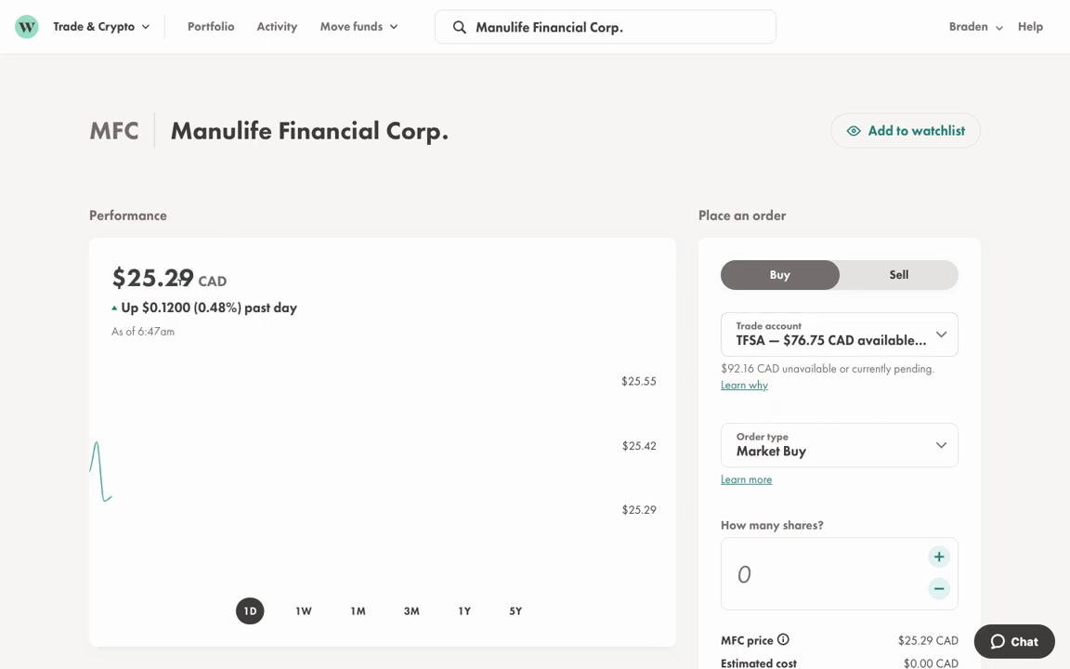
pyautogui.click(939, 557)
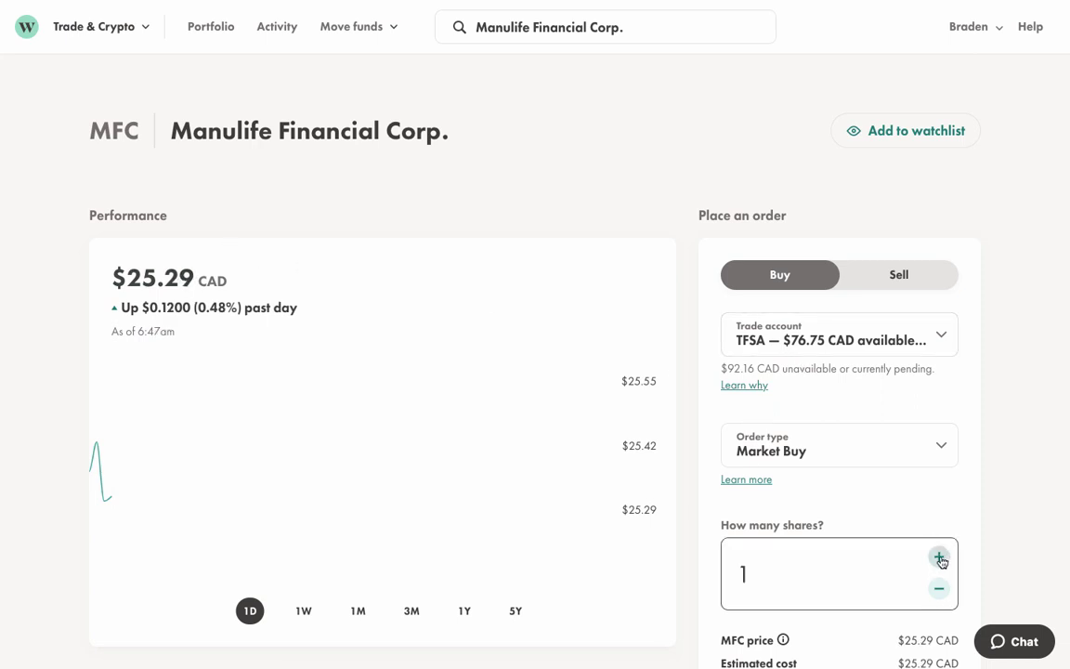
pyautogui.click(940, 558)
pyautogui.scroll(-3, 831, 455)
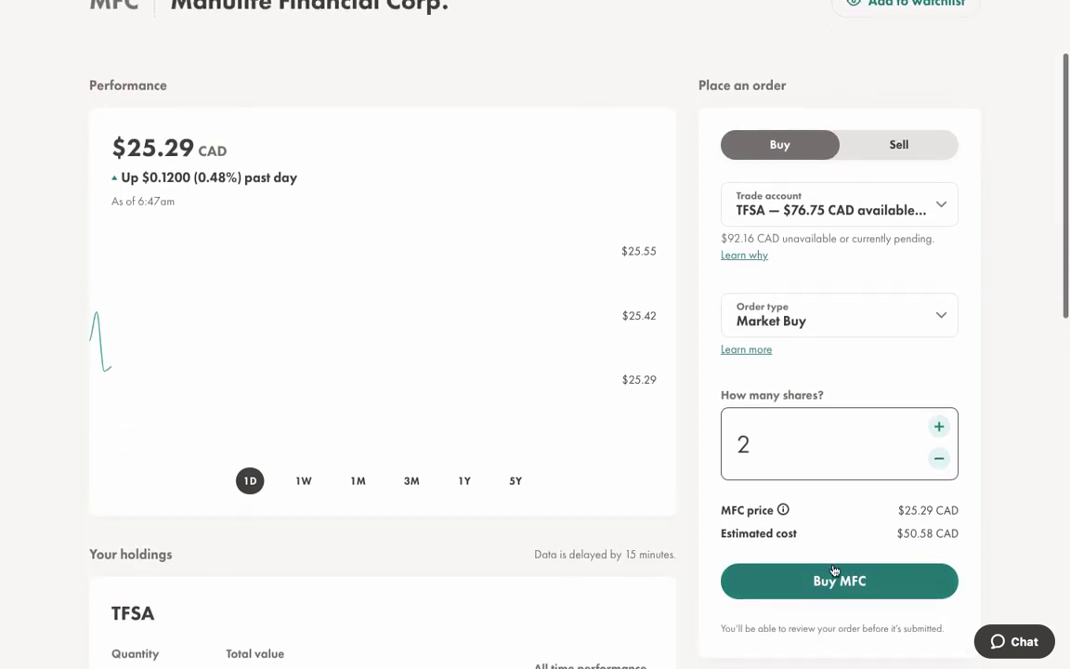
pyautogui.click(833, 584)
pyautogui.click(549, 489)
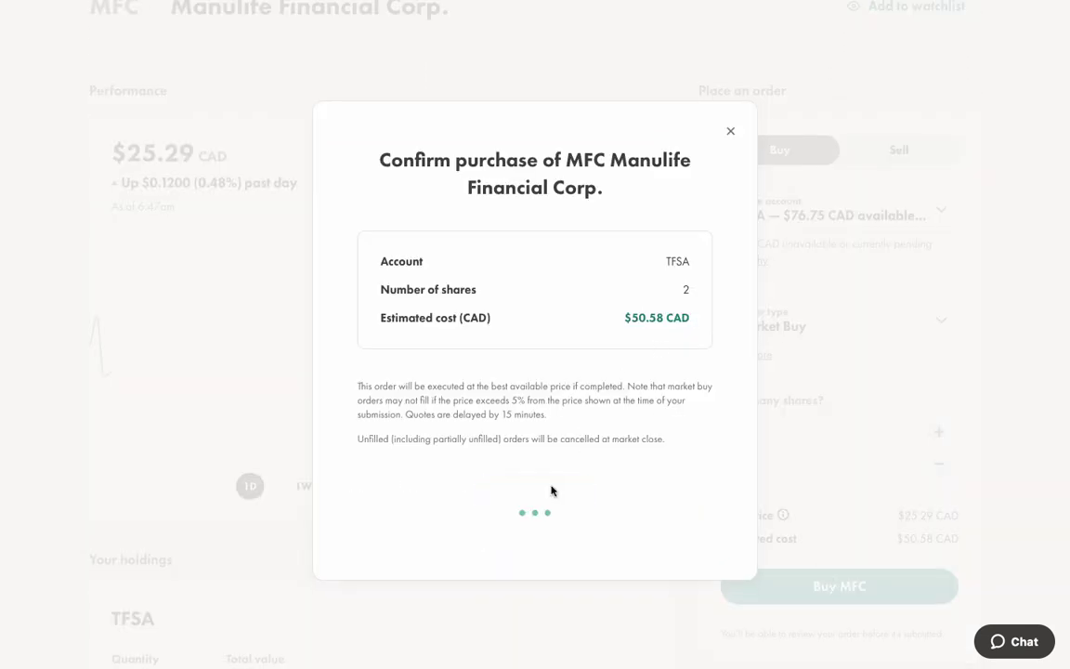
pyautogui.click(557, 484)
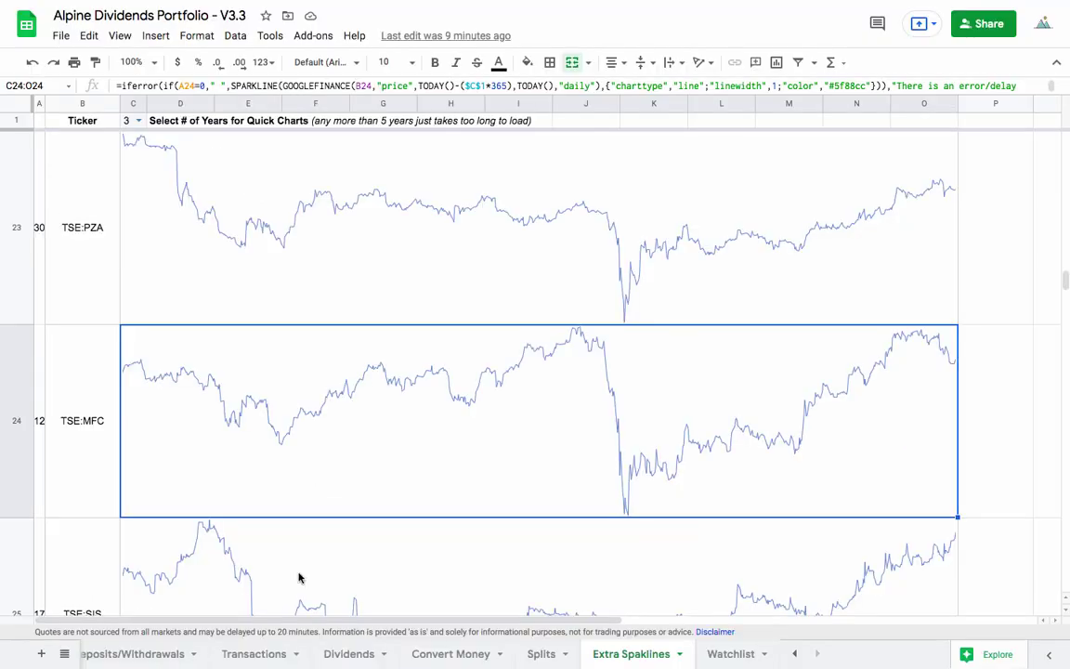
# Step: On Transactions, log May 28, 2021 buys: 4 TSE:REI.UN at 21.24 and 7 TSE:HR.UN at 15.91
pyautogui.click(271, 653)
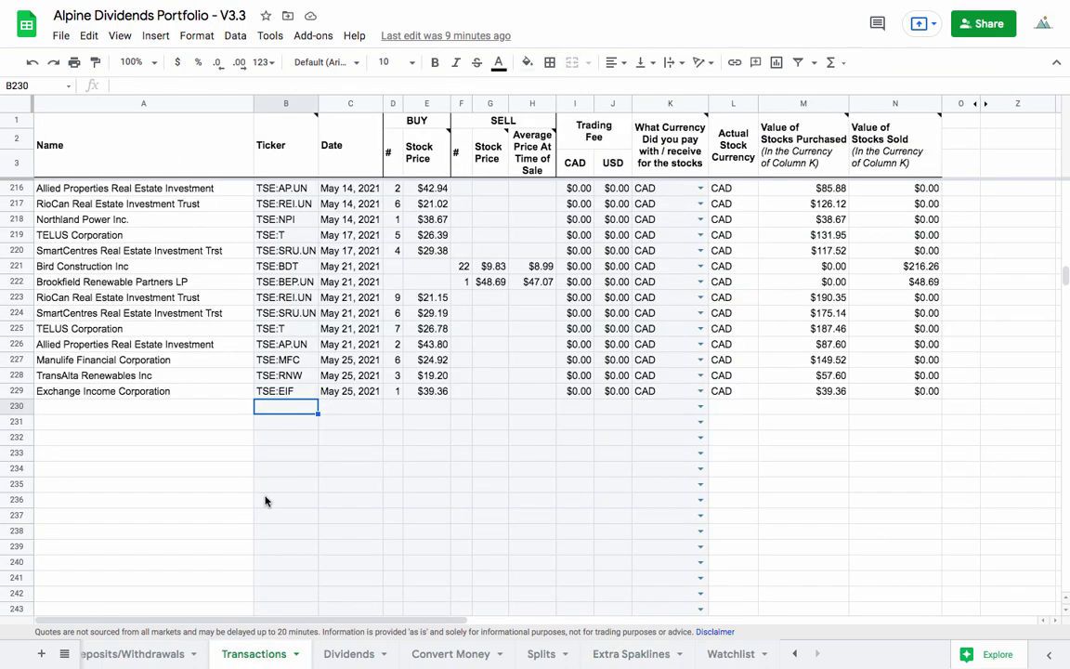
pyautogui.write('TSE:REI.UN')
pyautogui.press('Tab')
pyautogui.write('May 28, 2021')
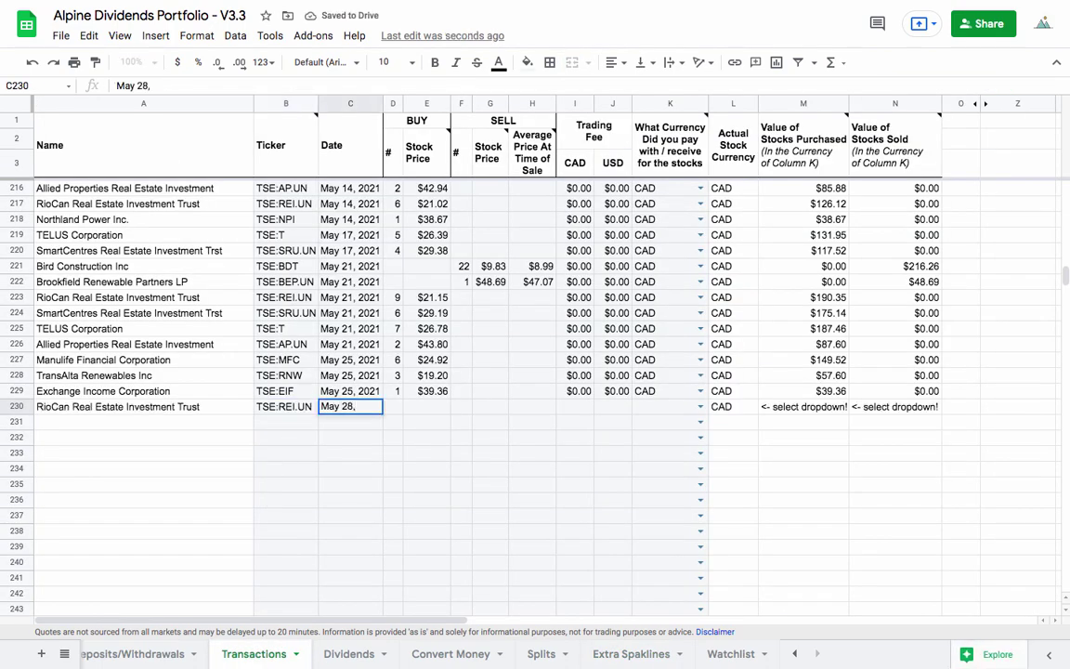
pyautogui.press('Tab')
pyautogui.write('4')
pyautogui.press('Tab')
pyautogui.write('21.24')
pyautogui.press('Return')
pyautogui.write('TSE:HR.UN')
# Step: Log May 28, 2021 buys of 3 TSE:SRU.UN at $29.29 and 2 TSE:MFC at 25.21
pyautogui.press('Tab')
pyautogui.write('May 28, 2021')
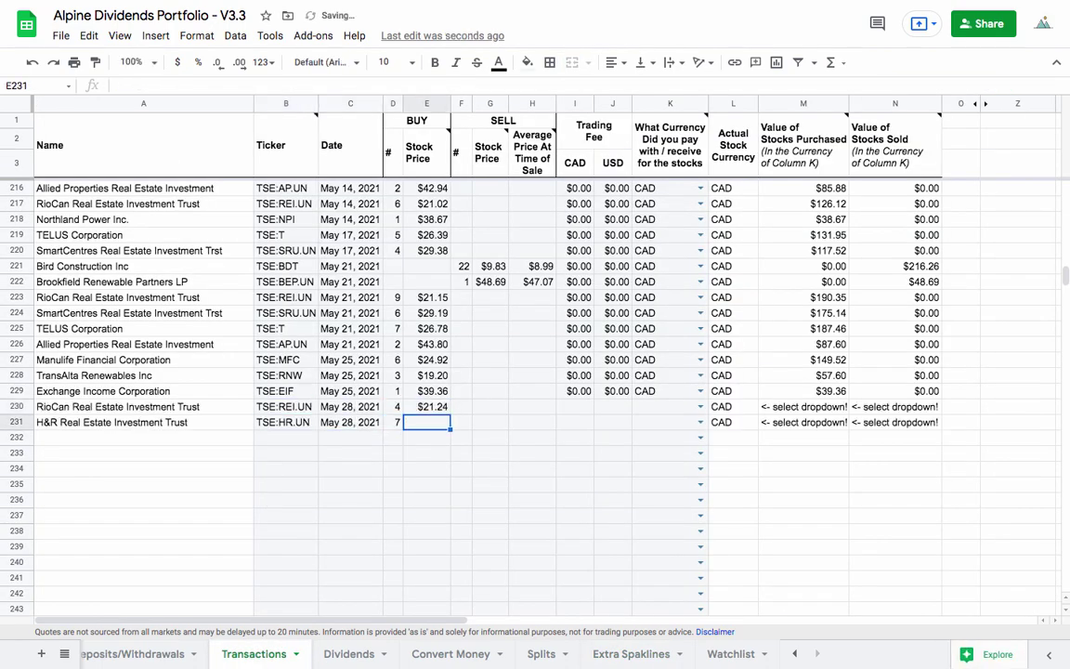
pyautogui.write('\t7\t15.91')
pyautogui.press('Return')
pyautogui.write('TSE:SRU.UN')
pyautogui.press('Tab')
pyautogui.write('May 28, 2021\t3\t$29.29')
pyautogui.press('Return')
pyautogui.write('TSE:MFC')
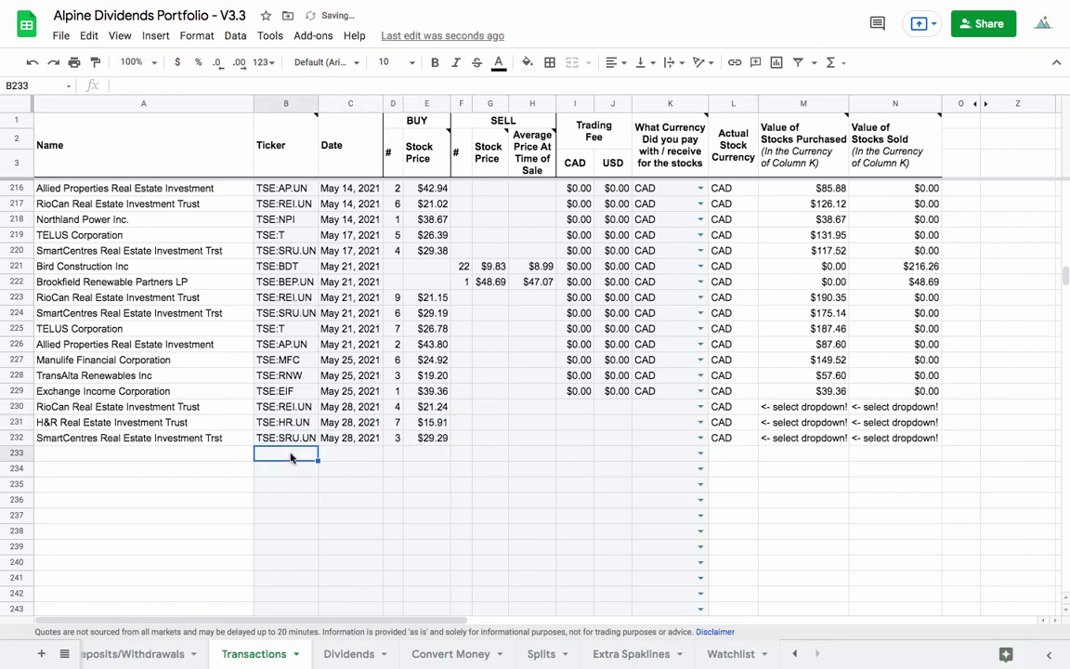
pyautogui.press('Tab')
pyautogui.write('May 28, 2021')
pyautogui.press('Tab')
pyautogui.write('2')
pyautogui.press('Tab')
pyautogui.write('25.21')
pyautogui.press('Return')
# Step: Fill the fee and currency columns down from row 229 through row 233
pyautogui.moveTo(670, 453); pyautogui.dragTo(576, 391)
pyautogui.hotkey('ctrl', 'd')
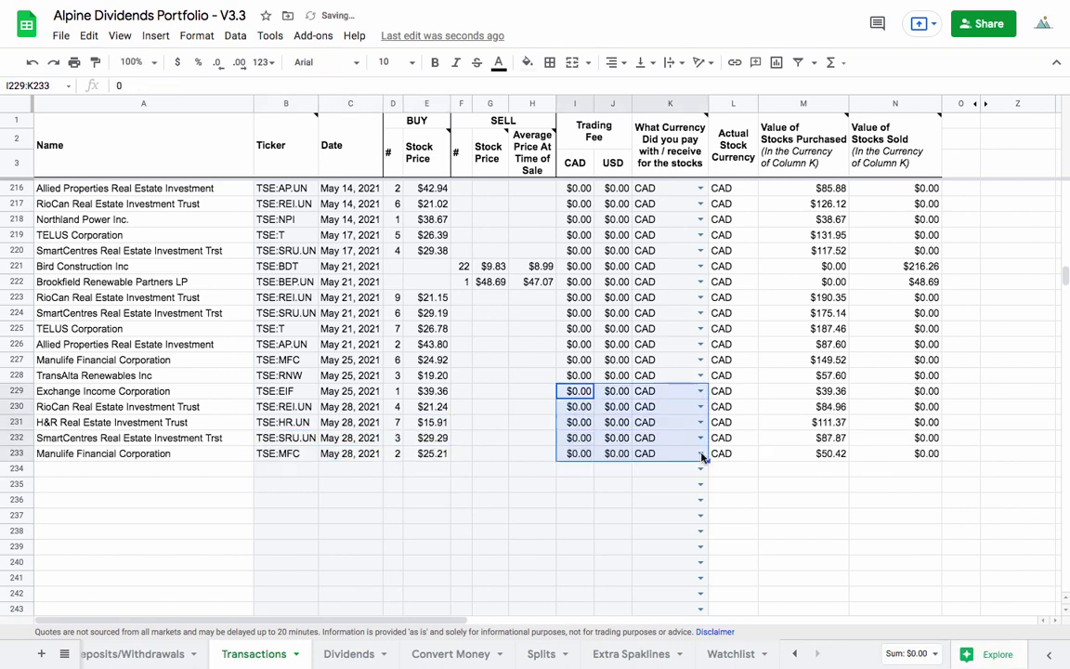
pyautogui.press('Down')
pyautogui.hscroll(-5, 464, 654)
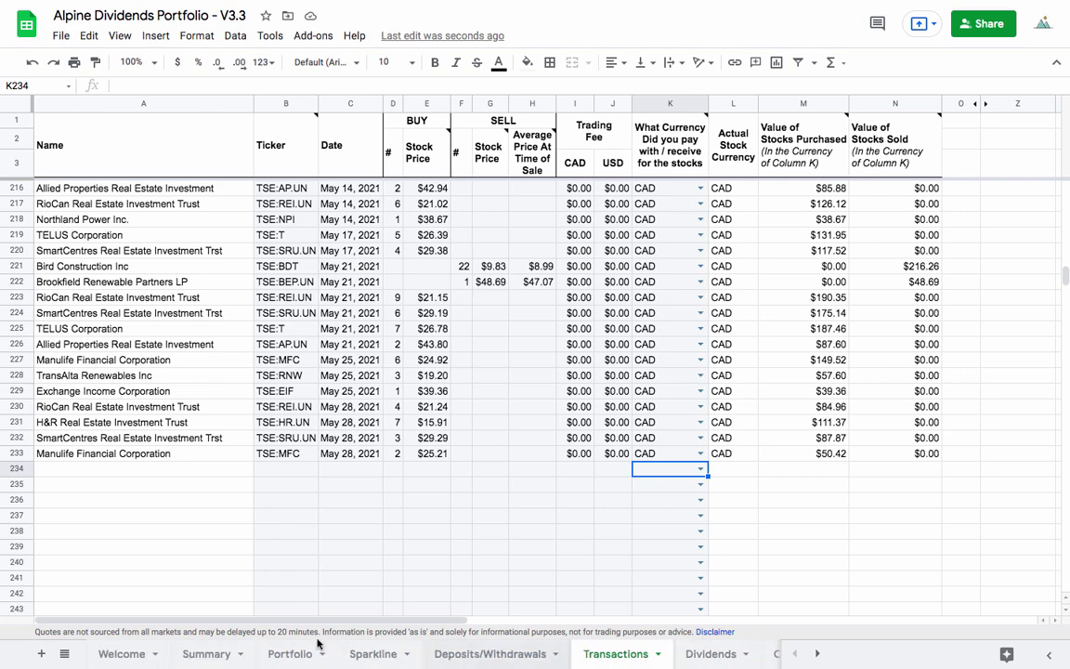
# Step: Show the Summary sheet, now reporting $30.62 cash and a $2,130.29 (13.09%) total gain
pyautogui.click(210, 654)
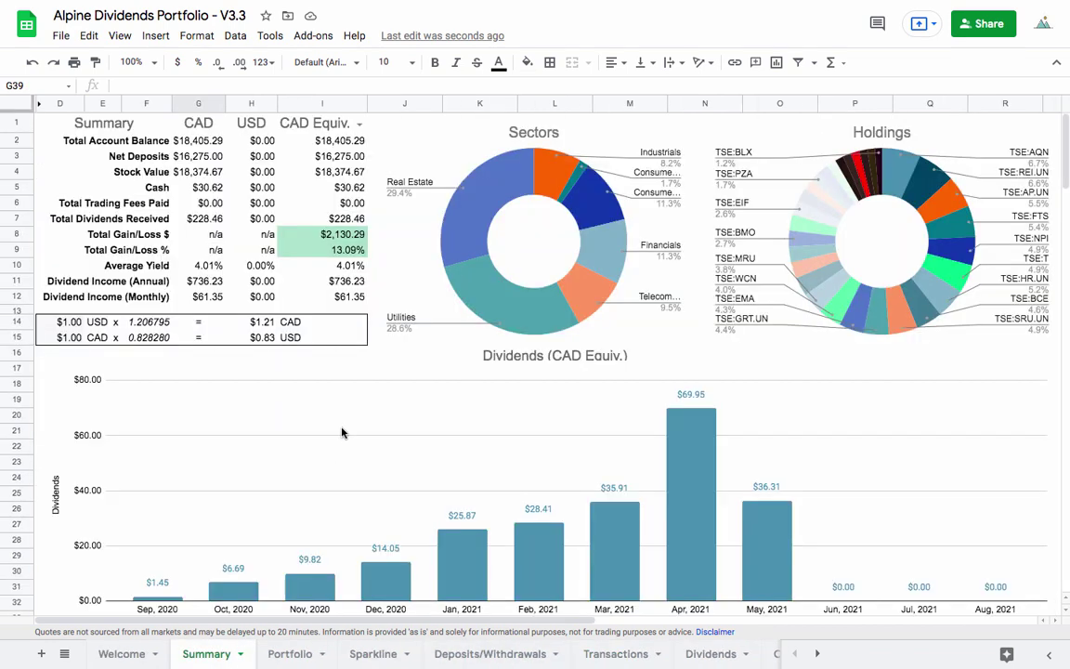